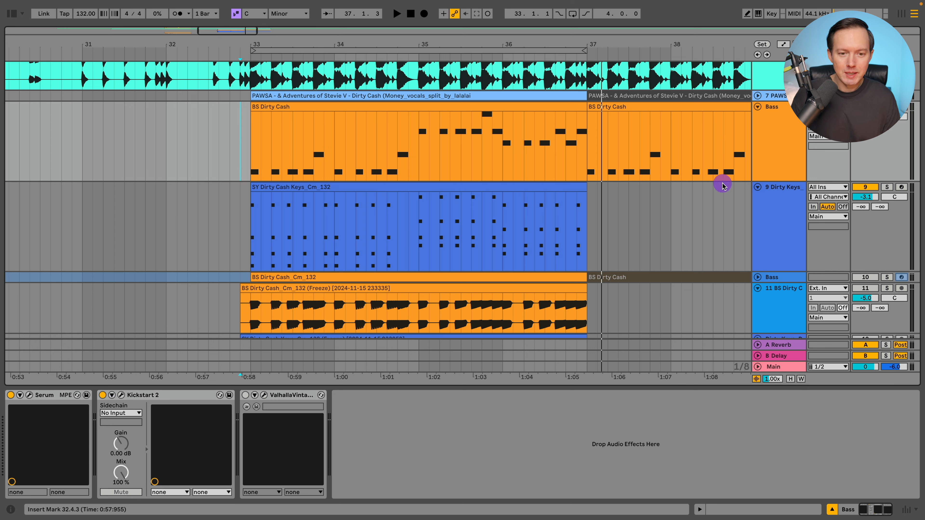
- Duplicate the 9 Dirty Keys track and collapse the copy's lane
click(782, 203)
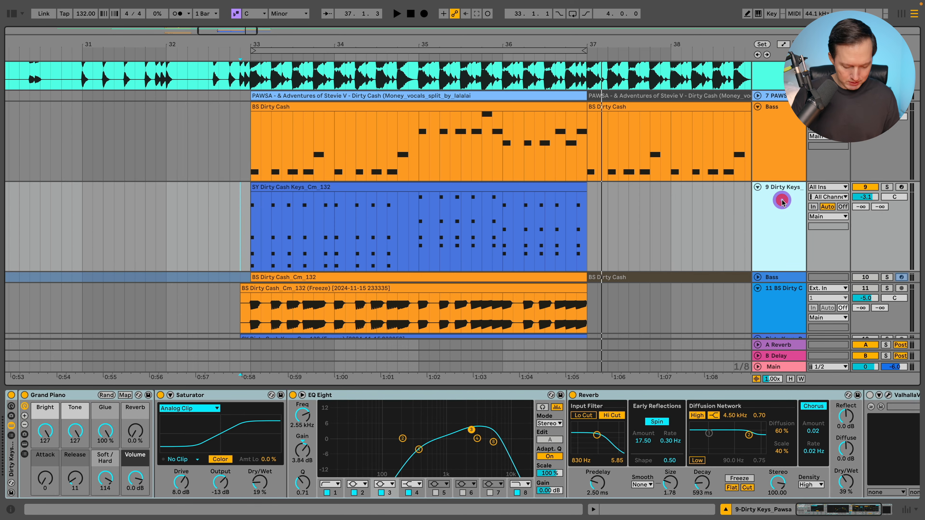
key(ctrl+d)
click(777, 197)
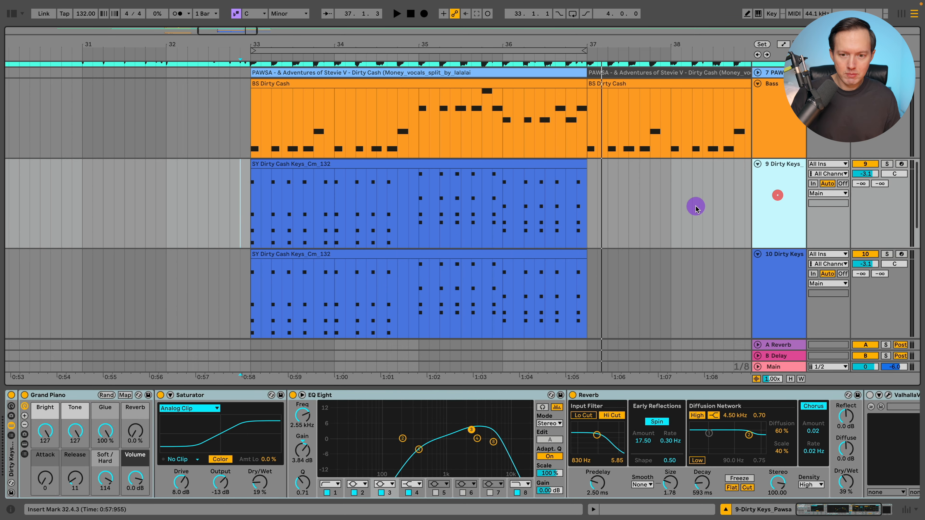
click(758, 254)
click(772, 210)
- Open the original track's SY Dirty Cash Keys_Cm_132 clip in an enlarged note editor and play its chords
click(402, 166)
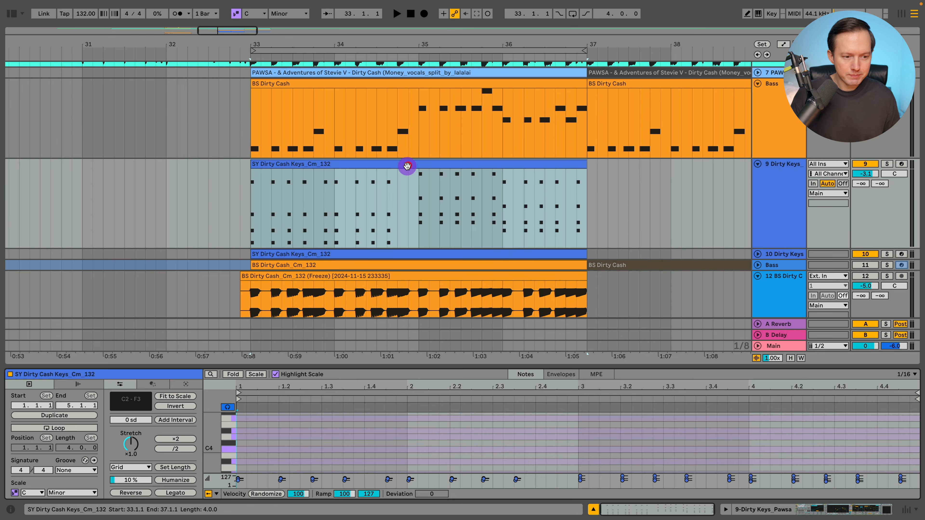
drag(289, 366, 285, 165)
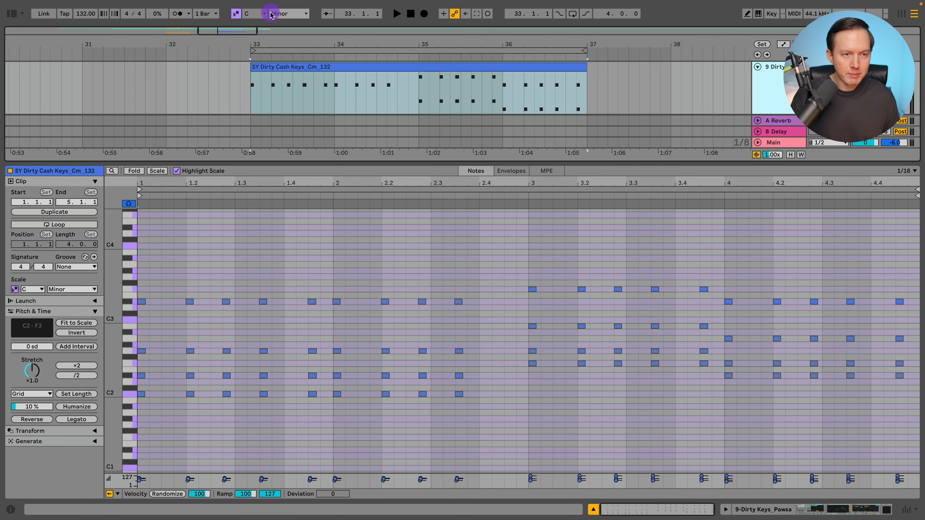
key(space)
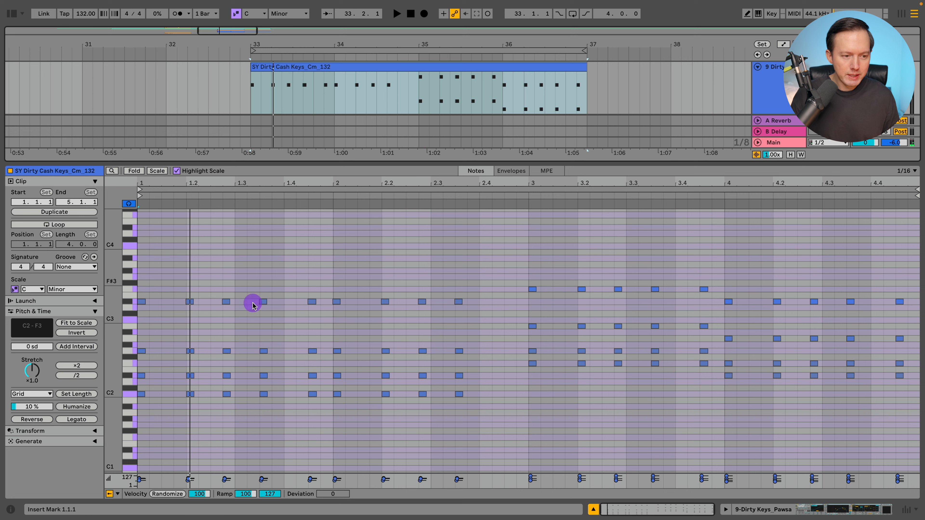
key(space)
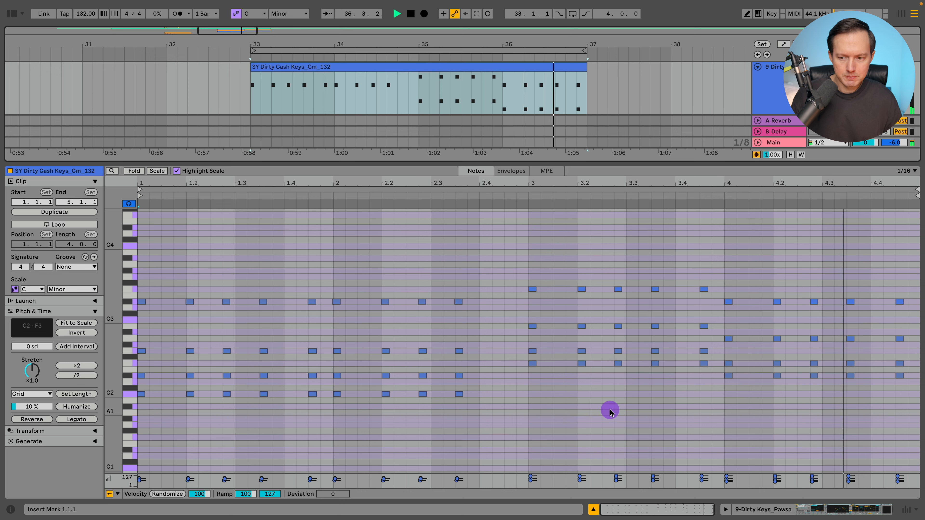
- Select the A2 notes in the clip's fourth bar, and hide the note editor
click(538, 321)
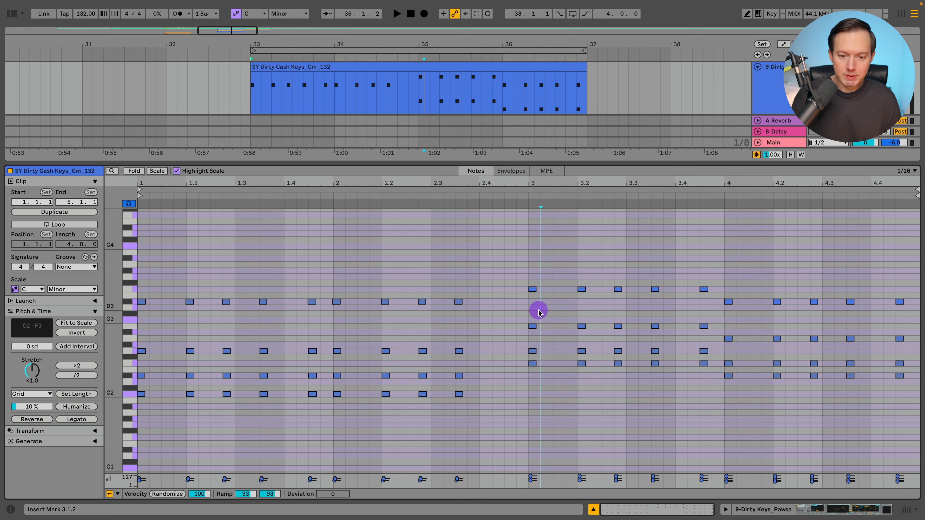
drag(539, 312, 906, 340)
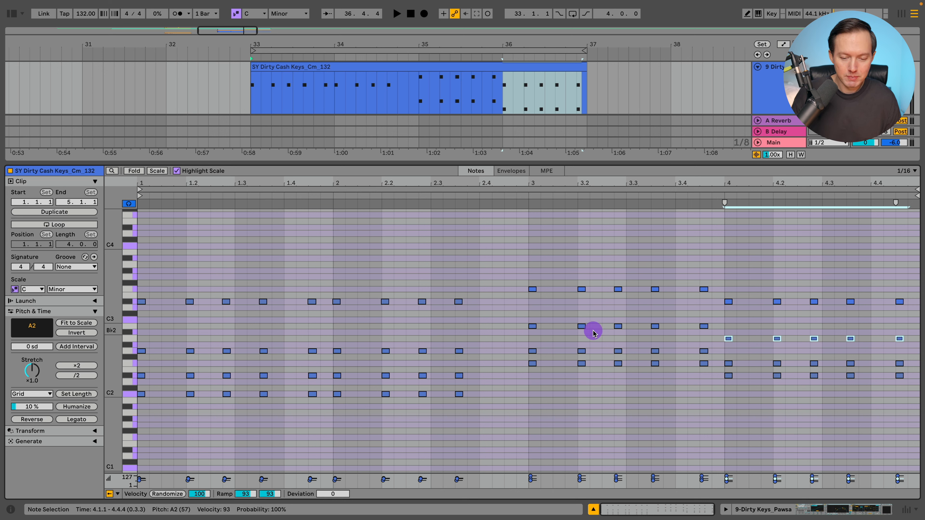
click(592, 511)
scroll(496, 310, up, 5)
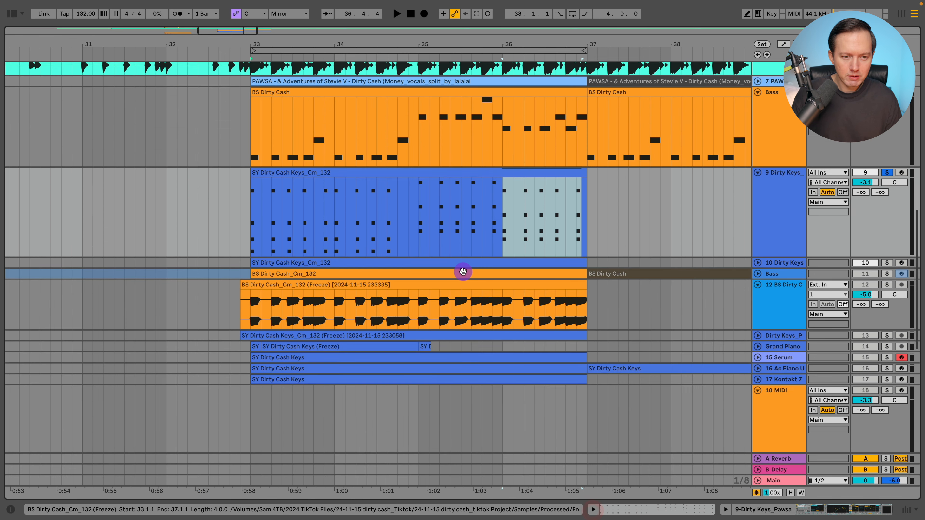
- Show the device chain of the 9 Dirty Keys track and fold its device rack
click(775, 205)
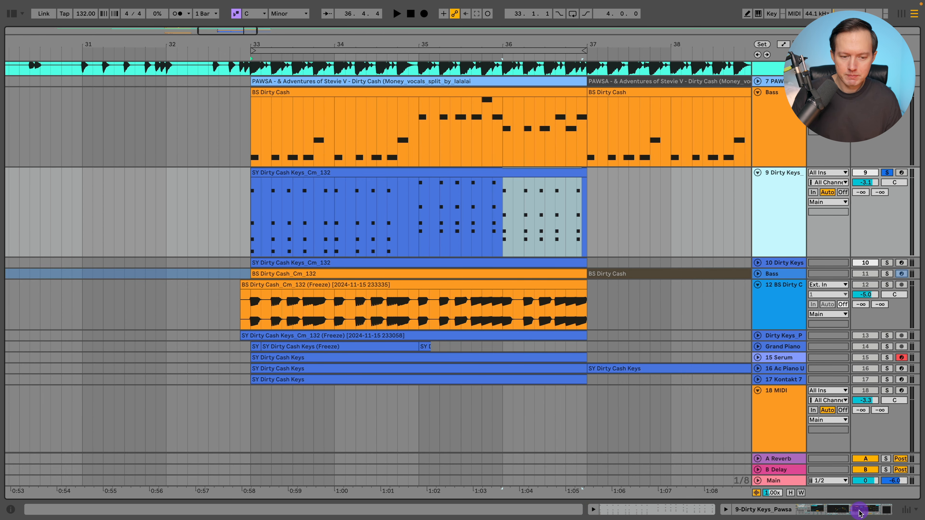
double_click(766, 216)
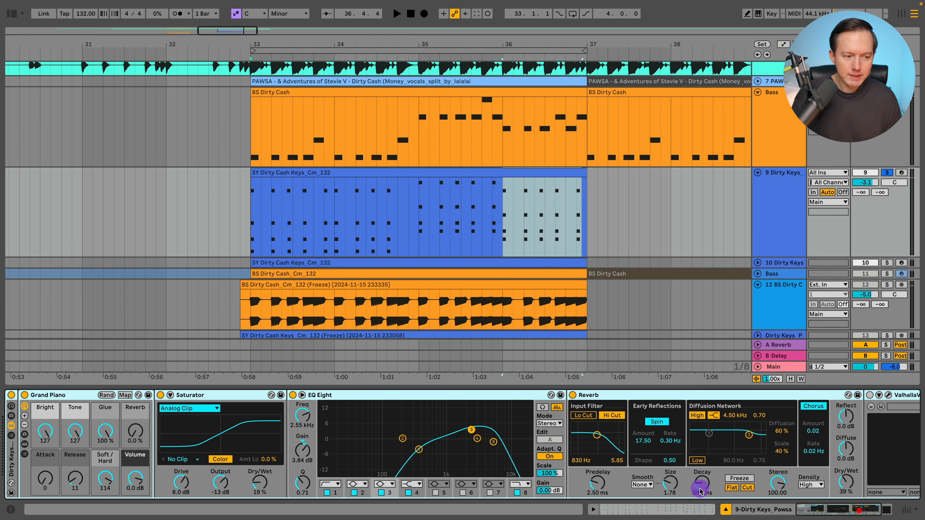
double_click(11, 466)
click(771, 204)
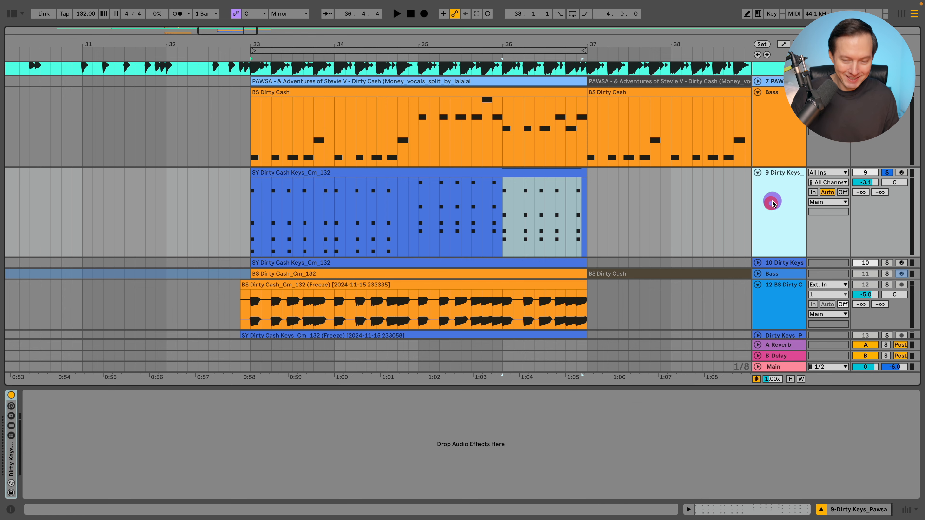
- Expand the duplicated Dirty Keys track and delete its whole device rack
key(alt+u)
click(768, 278)
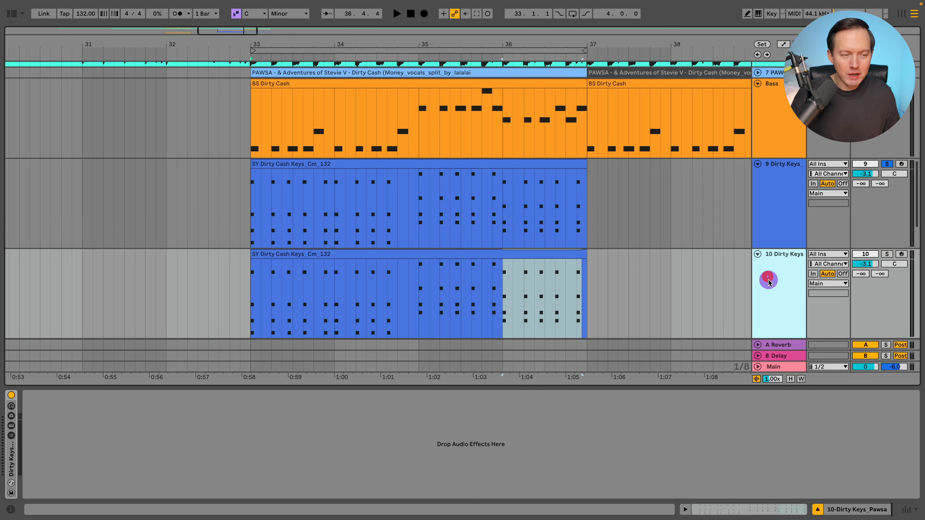
click(10, 452)
key(Delete)
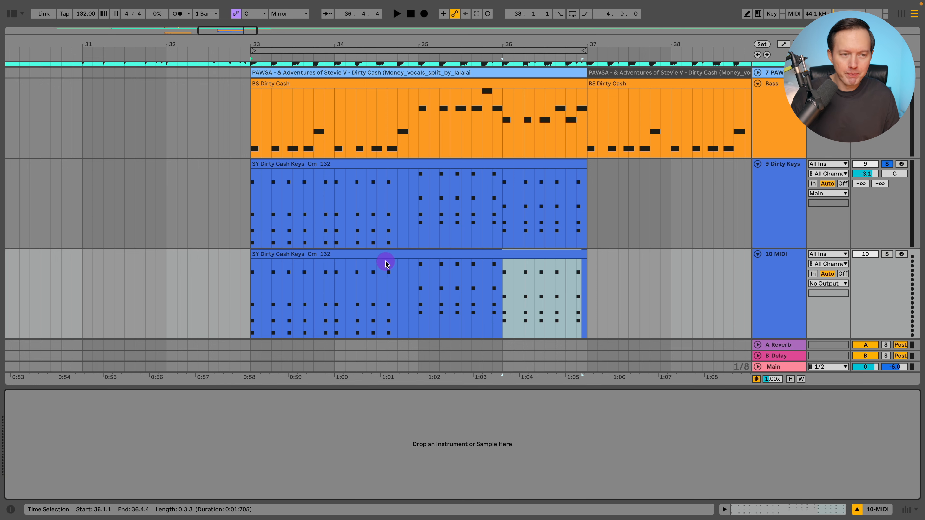
- Search the browser's Instruments for "grand p" and load Grand Piano.adg onto the emptied MIDI track
click(12, 14)
click(56, 36)
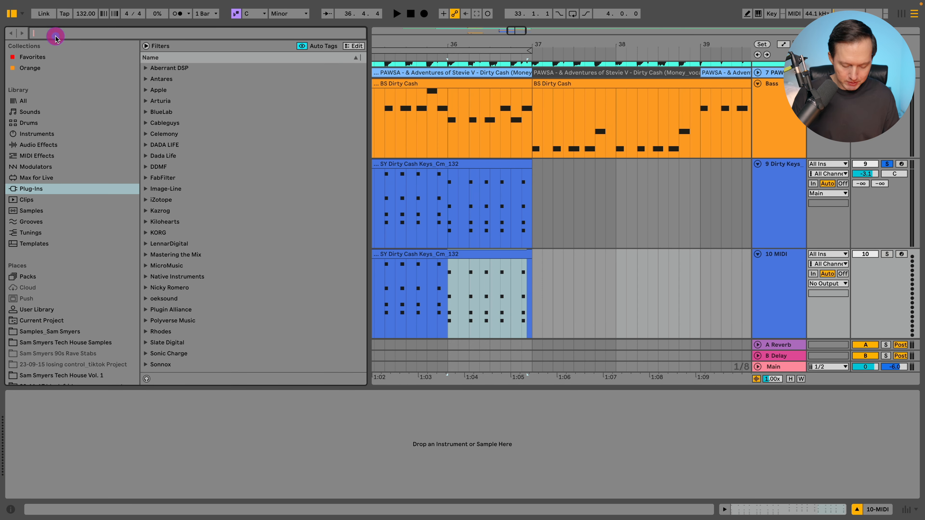
text(grand p)
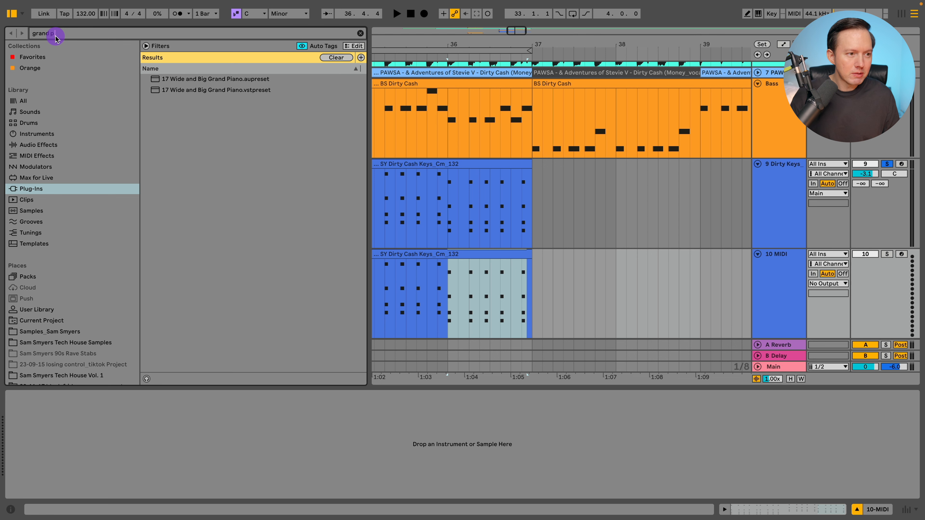
click(45, 133)
click(200, 151)
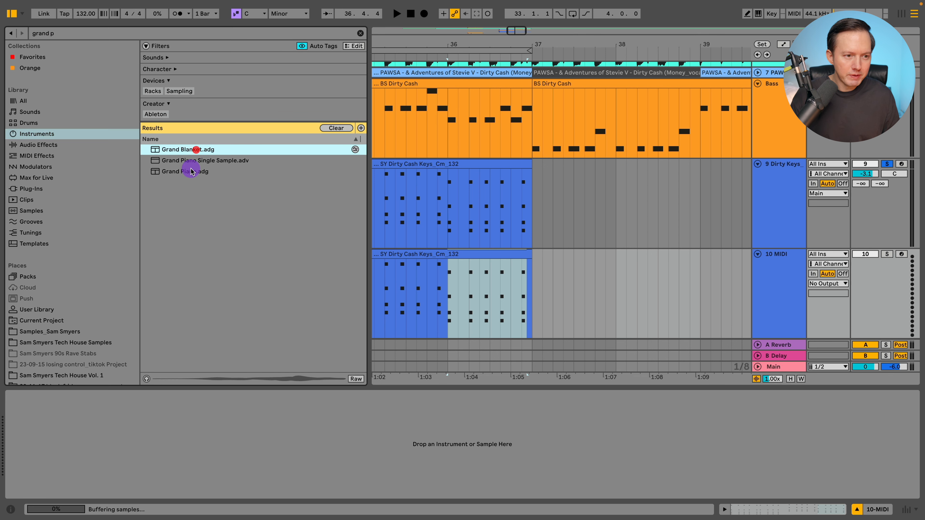
click(193, 171)
double_click(174, 174)
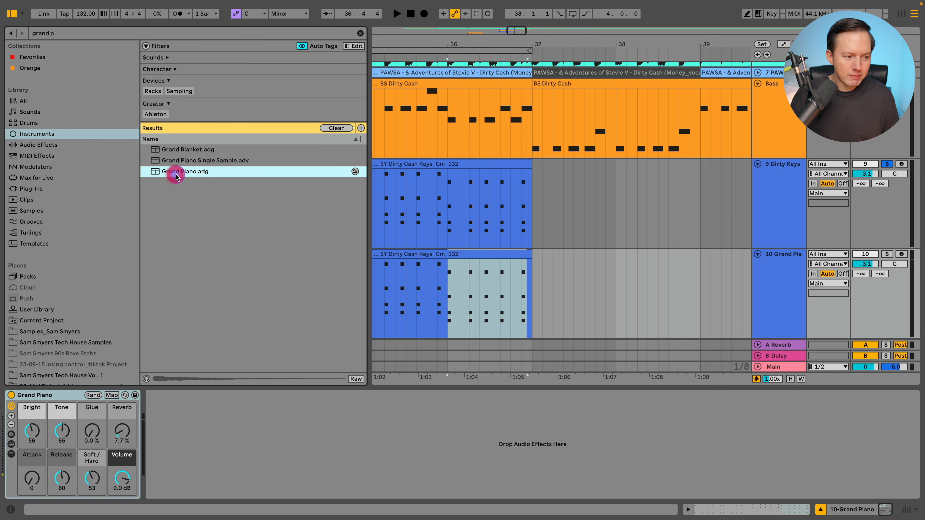
click(6, 13)
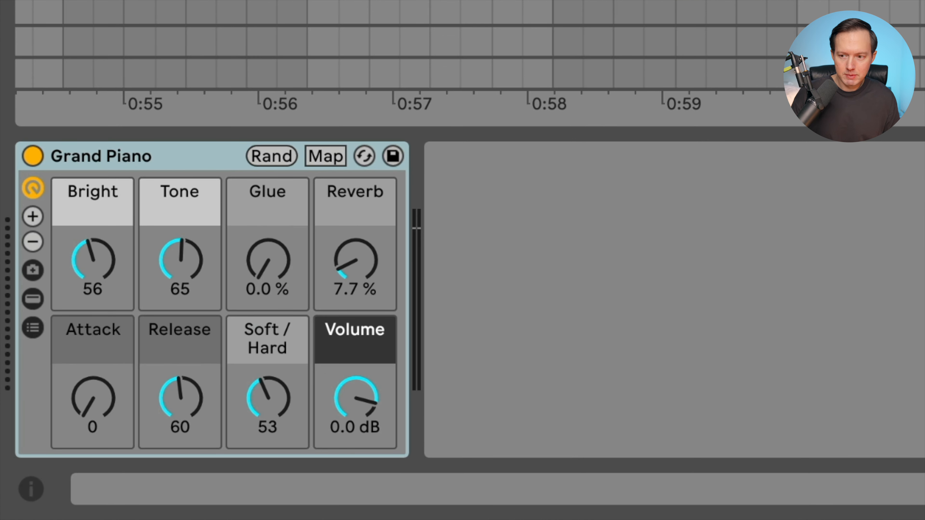
- During playback, set the new Grand Piano's Bright to 127, Soft/Hard to 127, Release to 34, Tone to 103 and Glue to 82%
key(space)
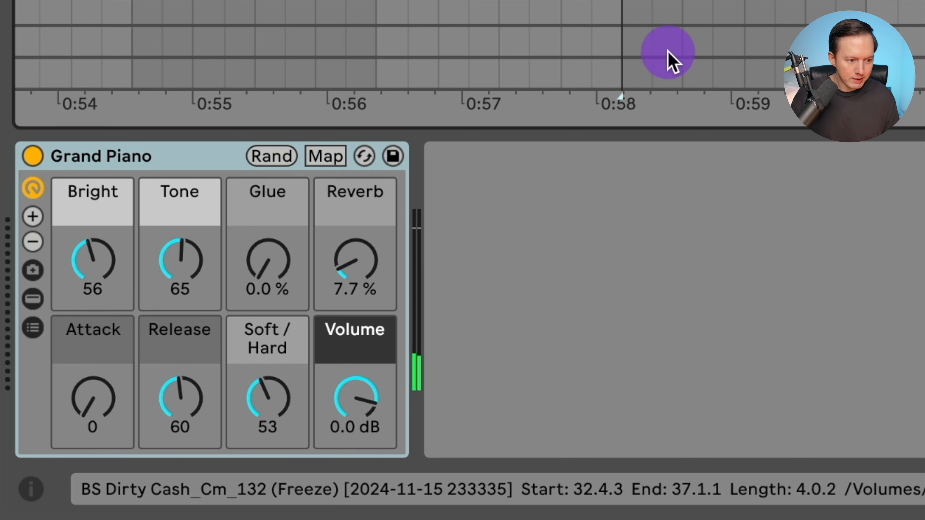
drag(106, 275, 105, 233)
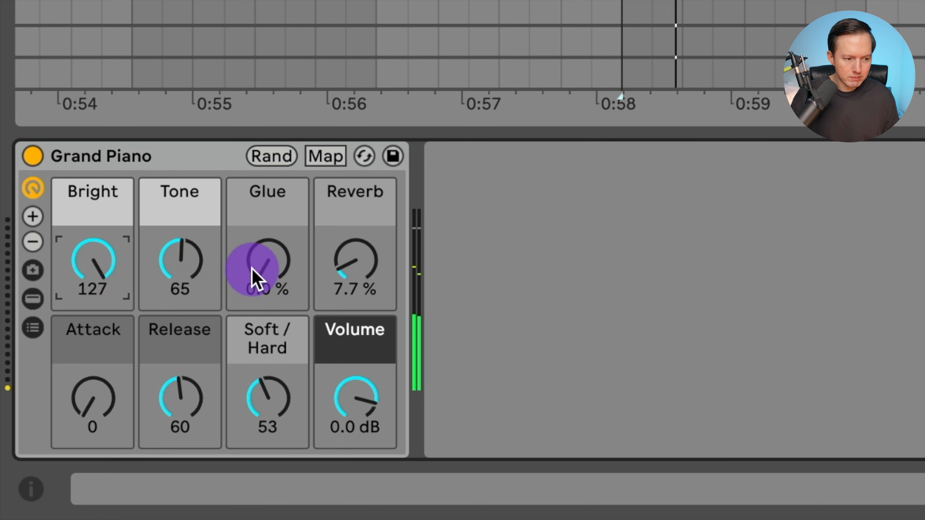
drag(267, 408, 276, 371)
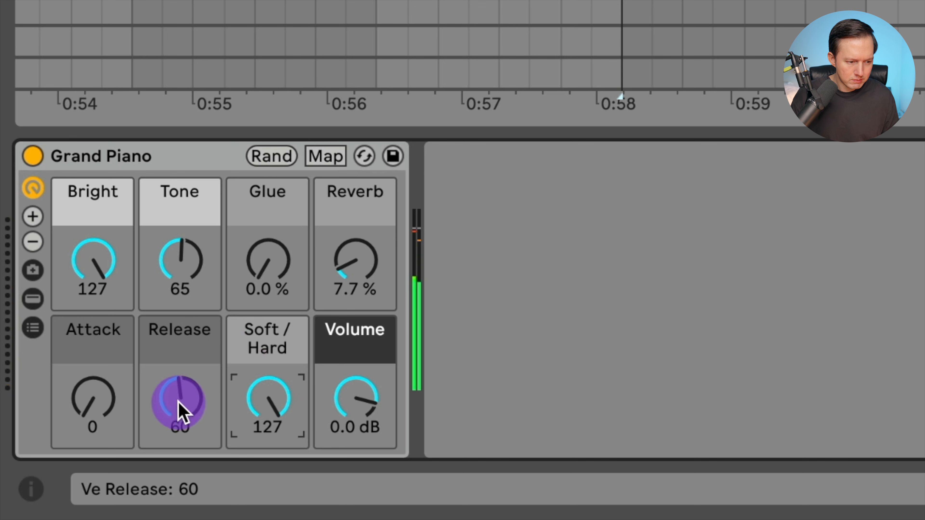
drag(180, 404, 202, 443)
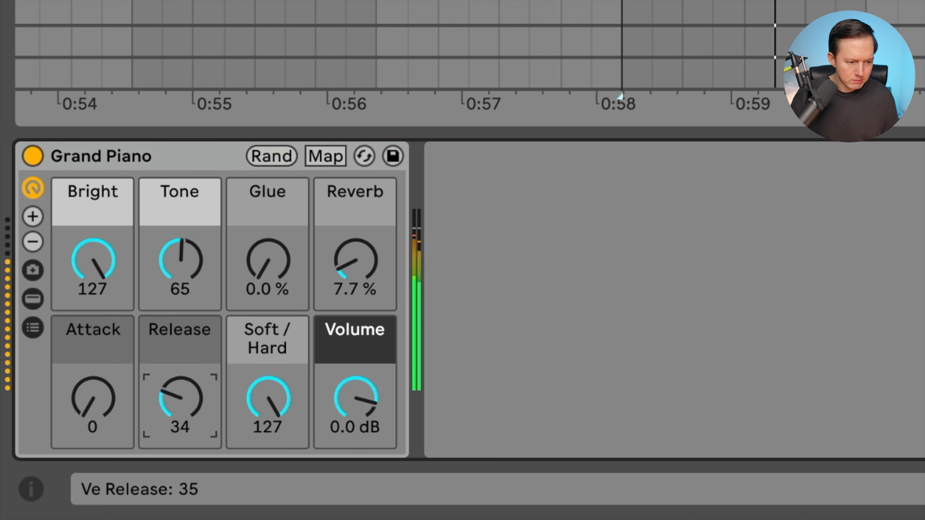
drag(186, 275, 186, 297)
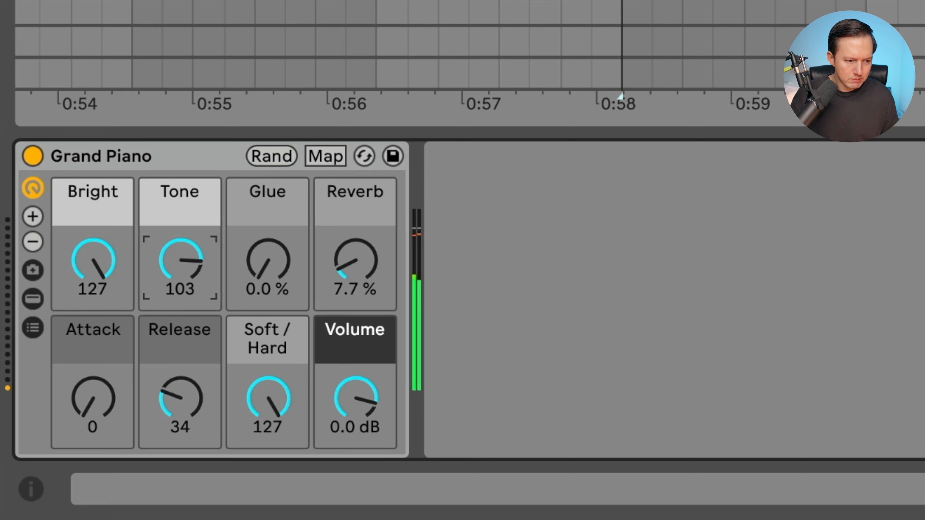
drag(302, 278, 262, 275)
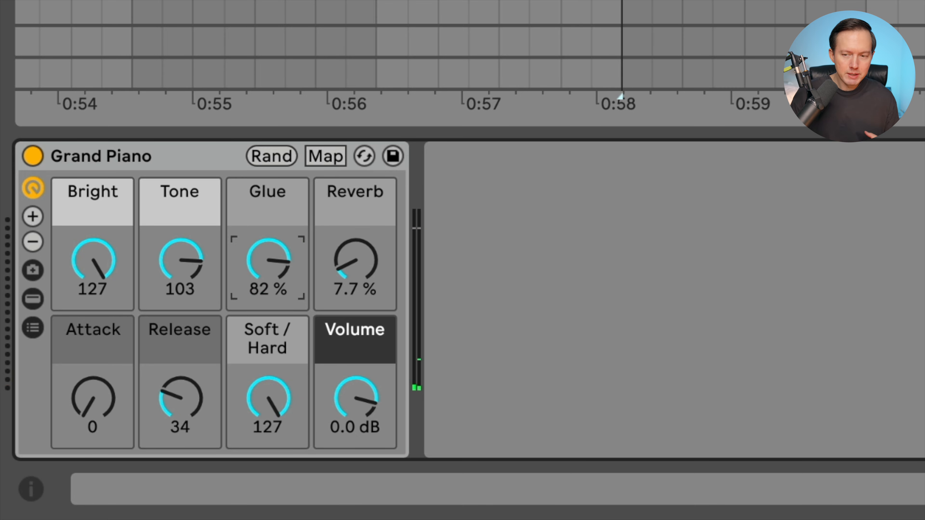
- Unfold the original Dirty Keys rack and examine its Grand Piano settings for comparison
click(53, 324)
click(175, 155)
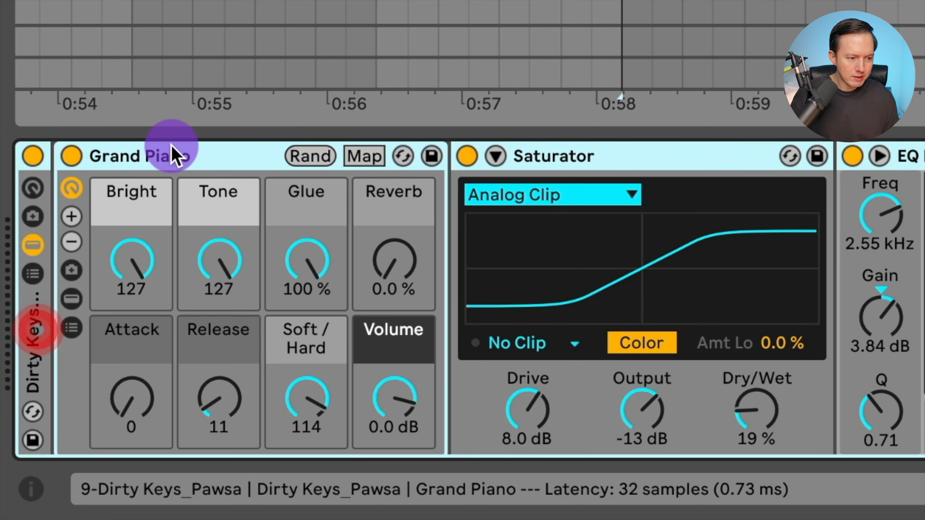
click(174, 154)
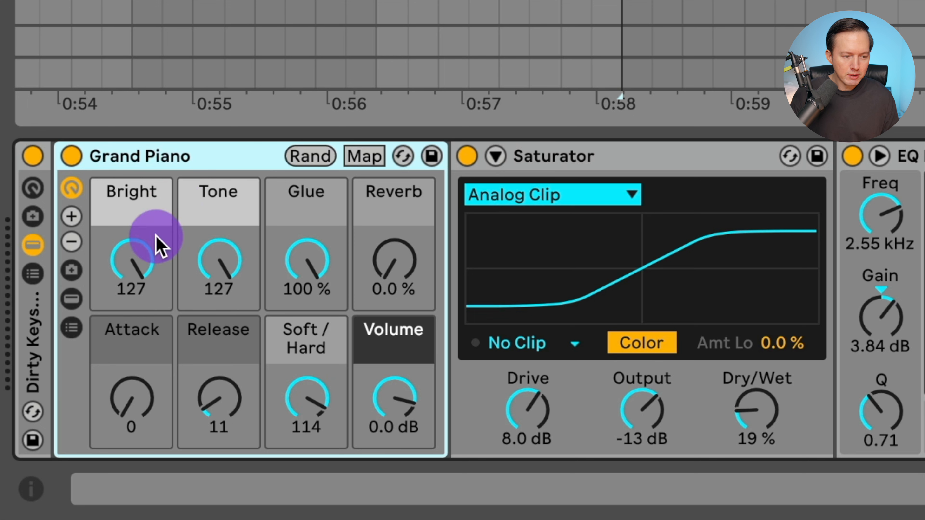
click(300, 258)
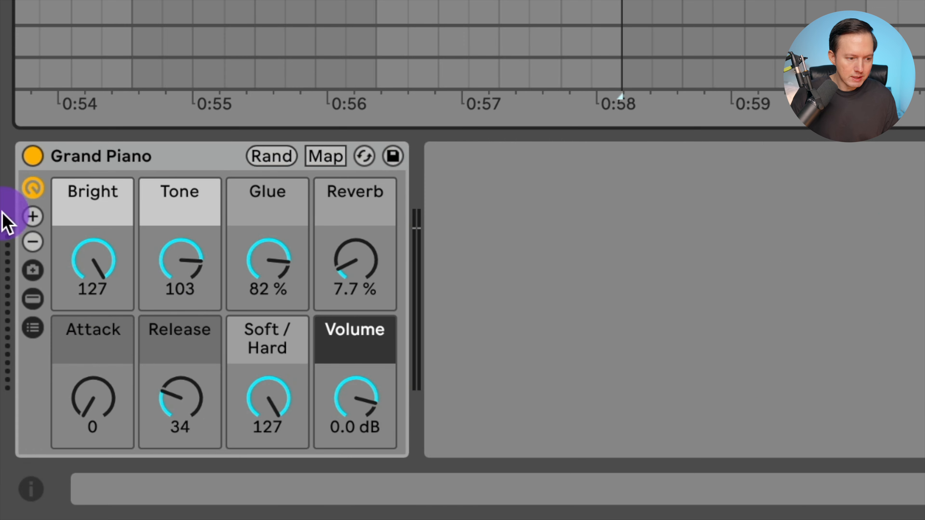
- On the new Grand Piano, set Tone to 127, Glue to 100%, Soft/Hard to 114 and Reverb to 0.0%, checking by playback
drag(181, 259, 180, 219)
drag(279, 273, 279, 240)
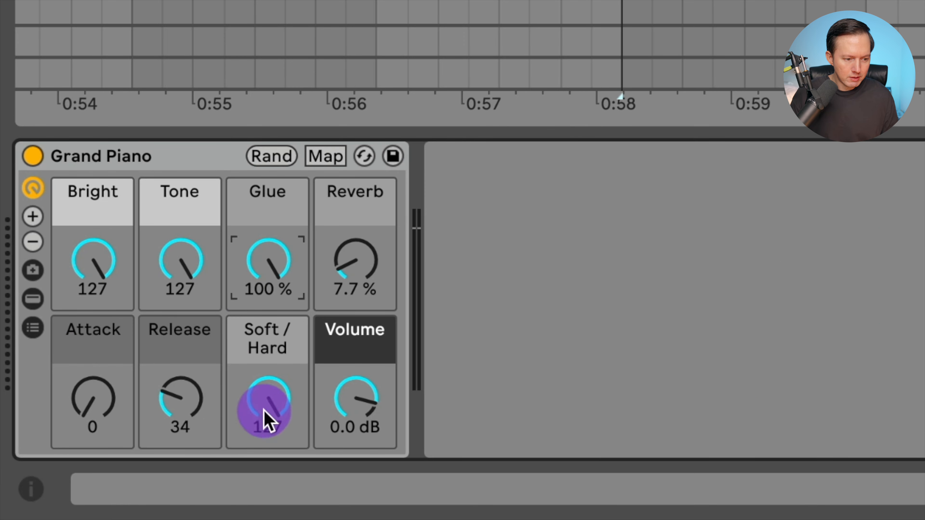
drag(264, 415, 264, 419)
click(467, 358)
key(space)
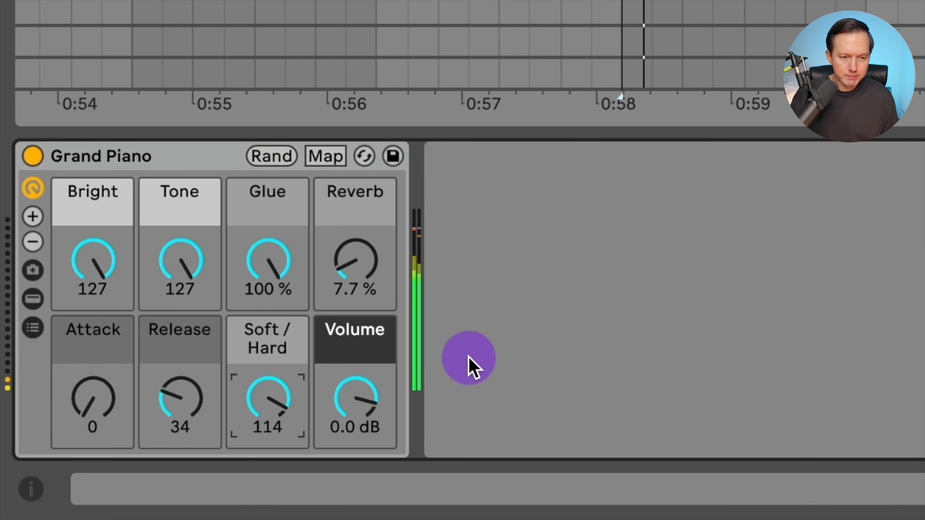
click(352, 237)
drag(352, 237, 368, 229)
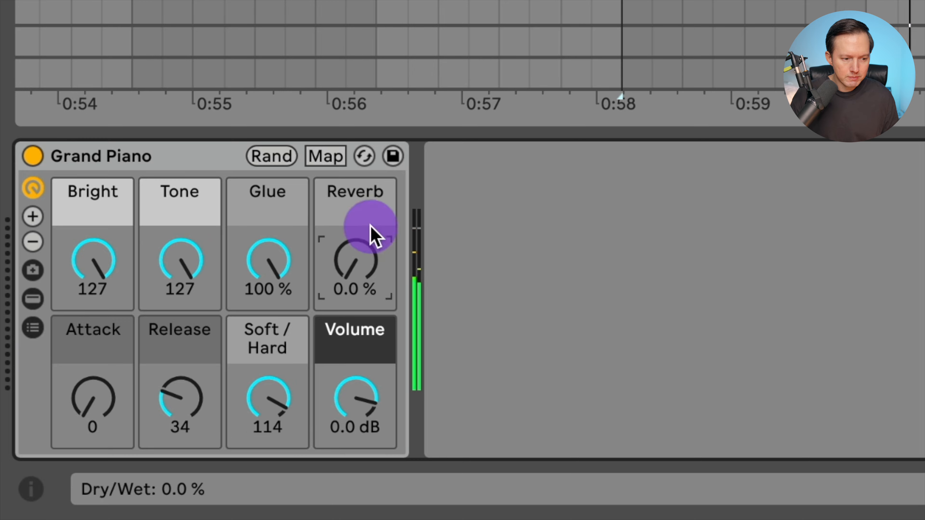
click(344, 268)
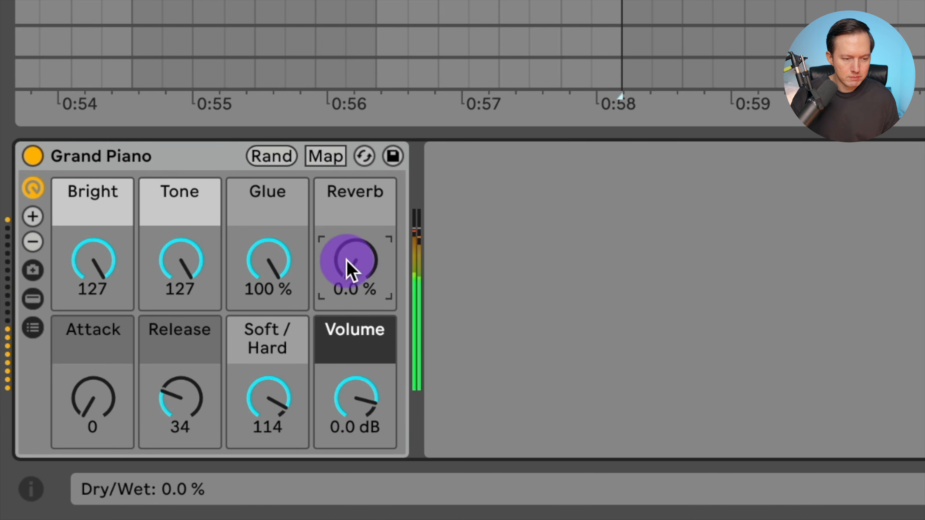
- Turn off the Saturator, EQ Eight and Reverb in the original Dirty Keys rack
click(700, 190)
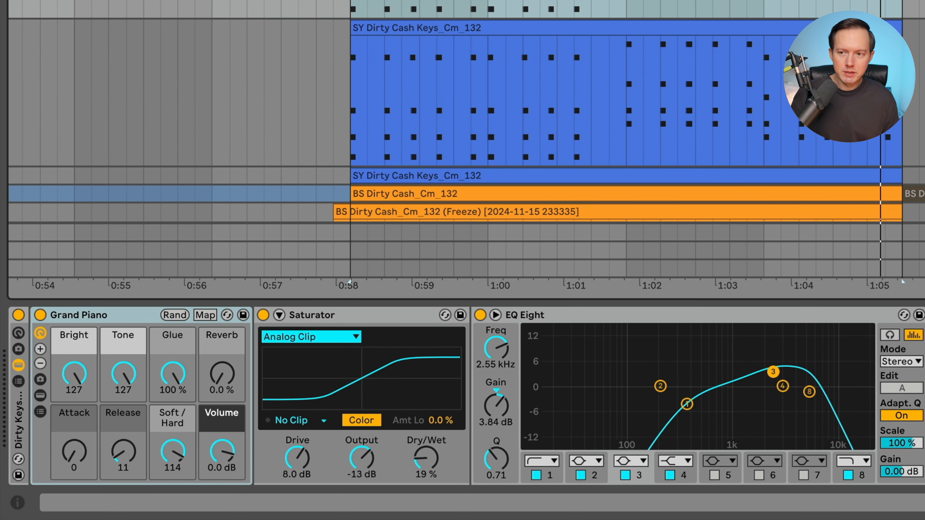
click(263, 314)
click(480, 315)
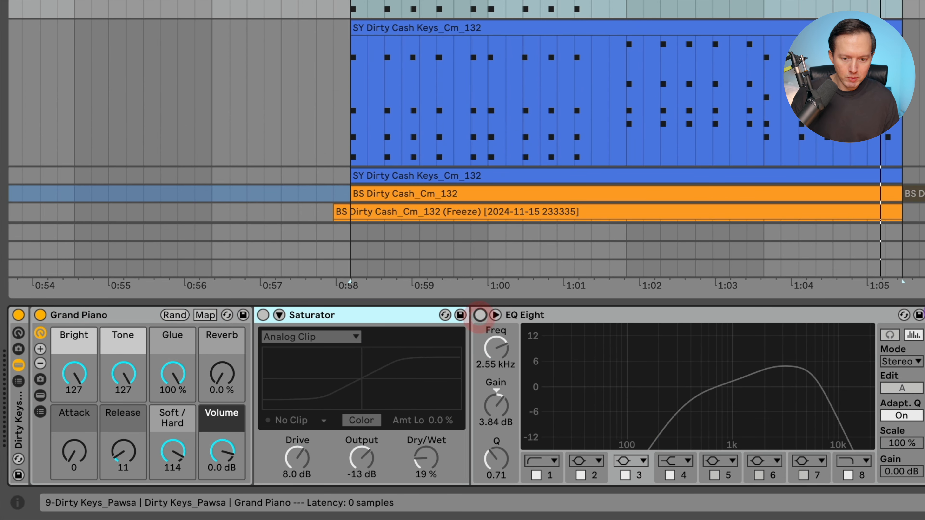
scroll(219, 365, right, 5)
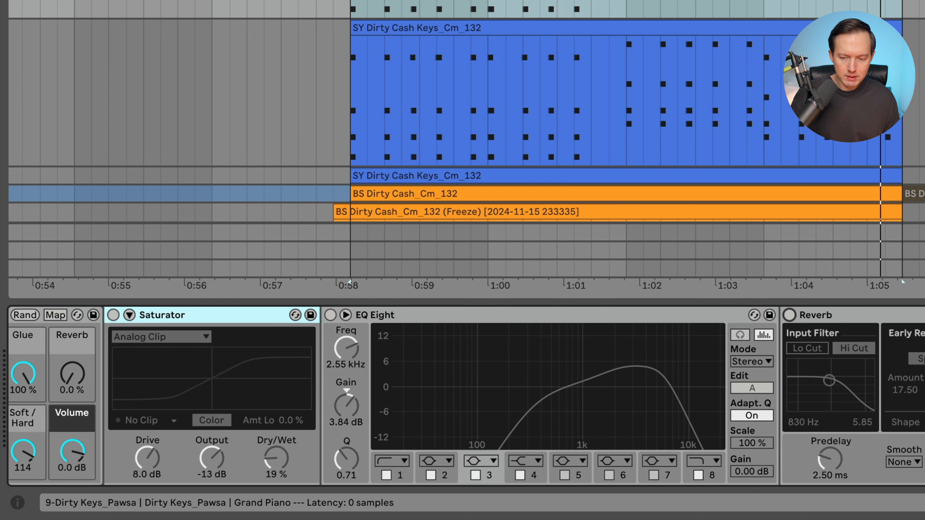
- Turn the Saturator back on in the original Dirty Keys rack, comparing the sound with and without it
scroll(219, 364, left, 5)
click(218, 328)
click(263, 315)
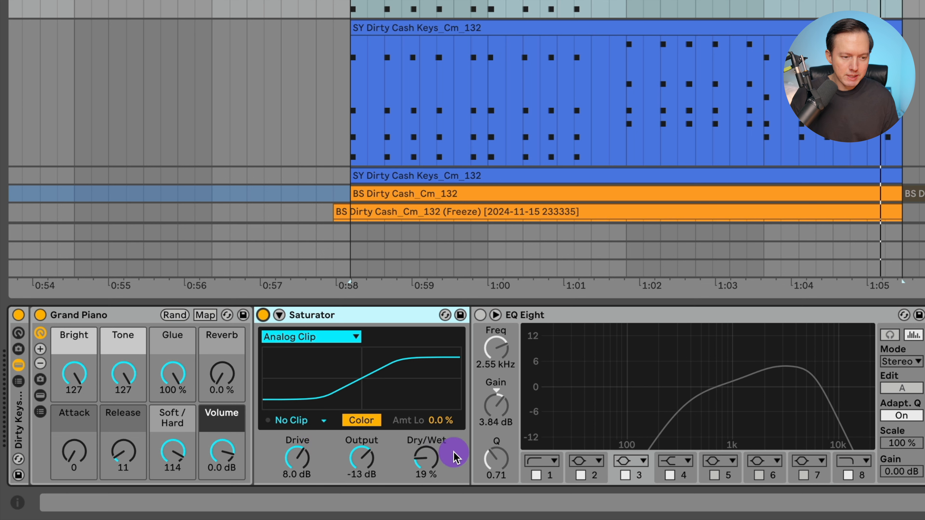
click(264, 316)
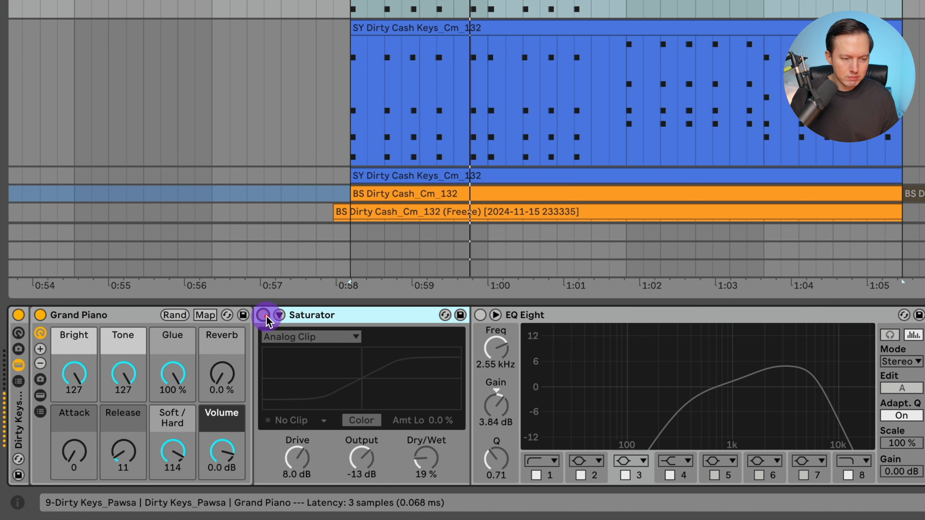
click(264, 315)
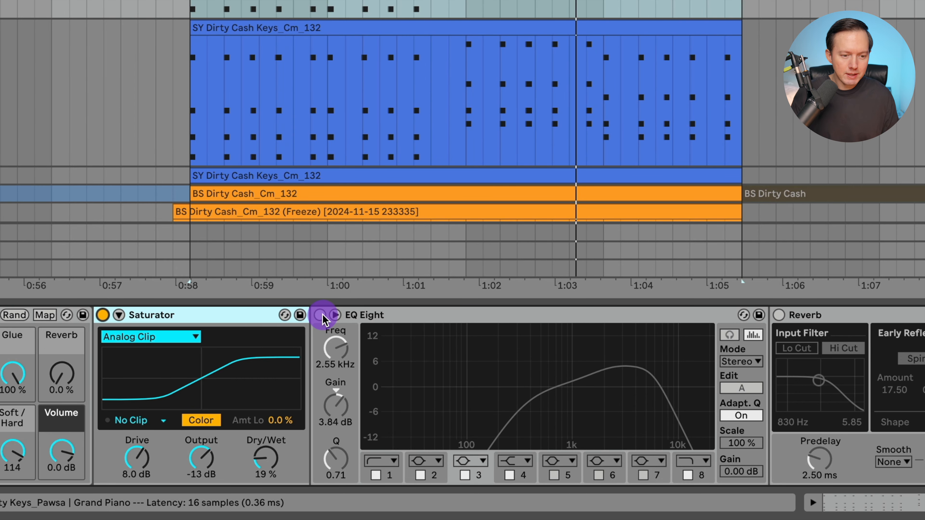
- Turn the rack's EQ Eight back on and select bands 3, 8 and 1 to view their settings
click(319, 315)
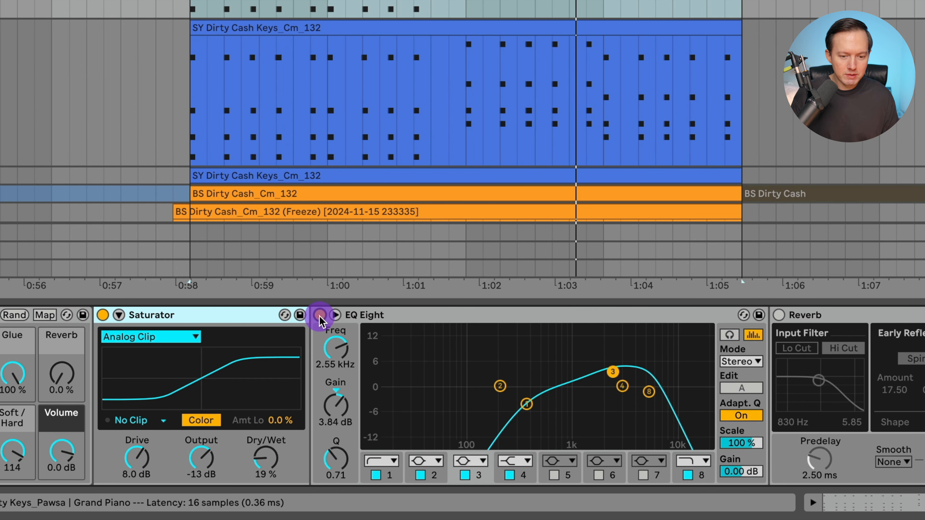
click(319, 316)
click(319, 315)
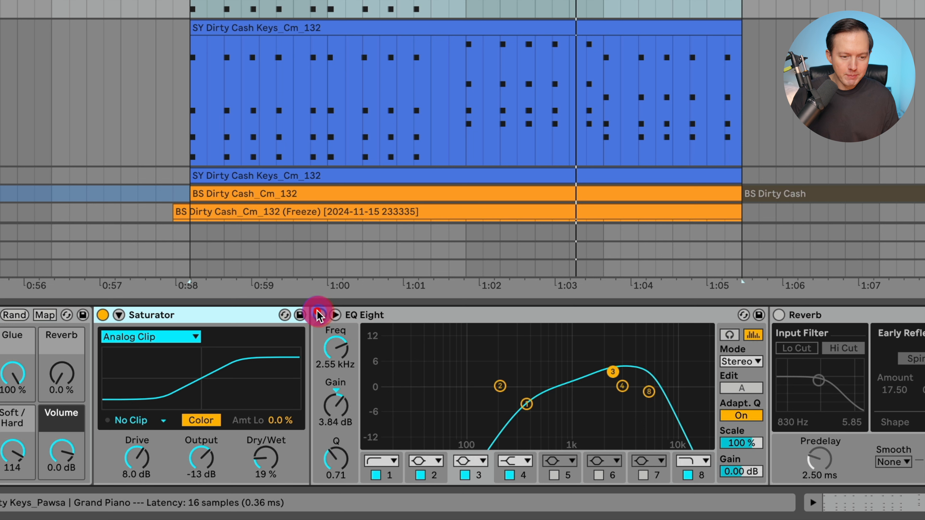
click(611, 373)
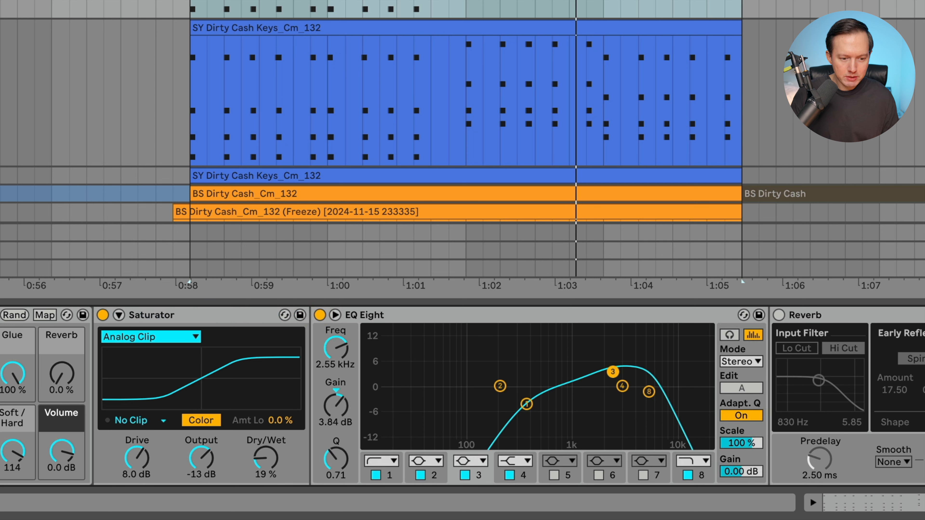
click(649, 392)
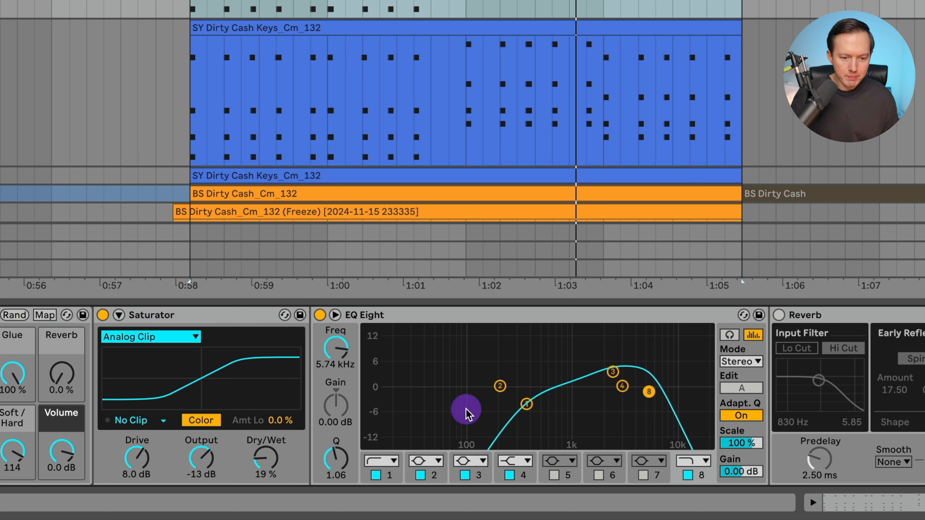
click(527, 404)
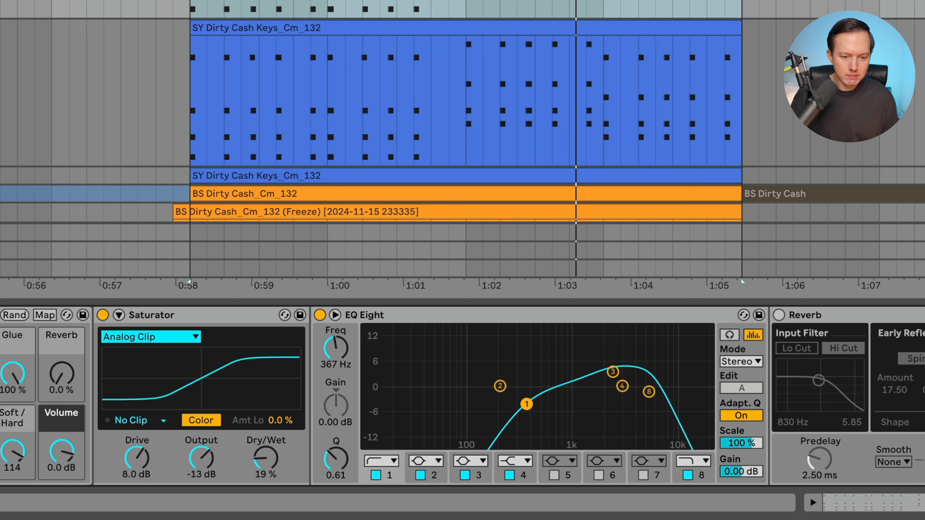
- Play the loop and briefly bypass EQ Eight to compare the filtered and unfiltered keys
key(space)
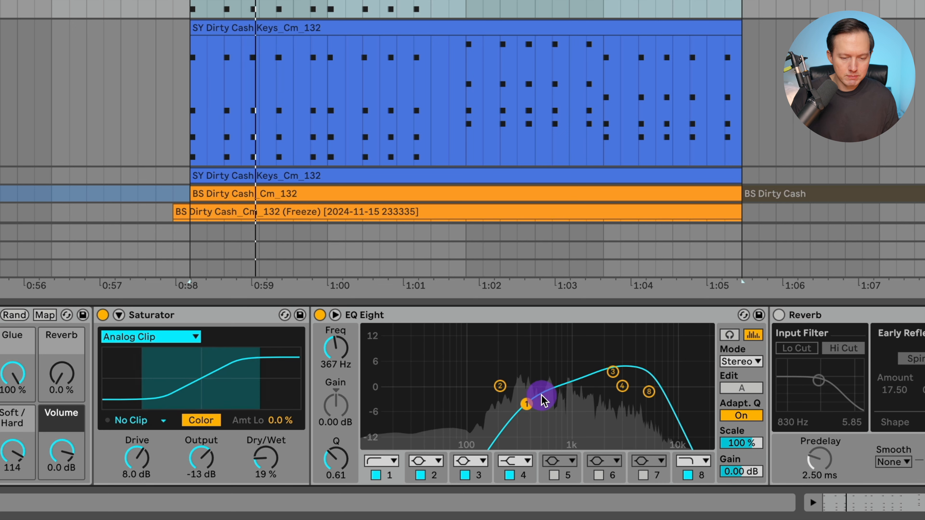
click(320, 315)
click(320, 316)
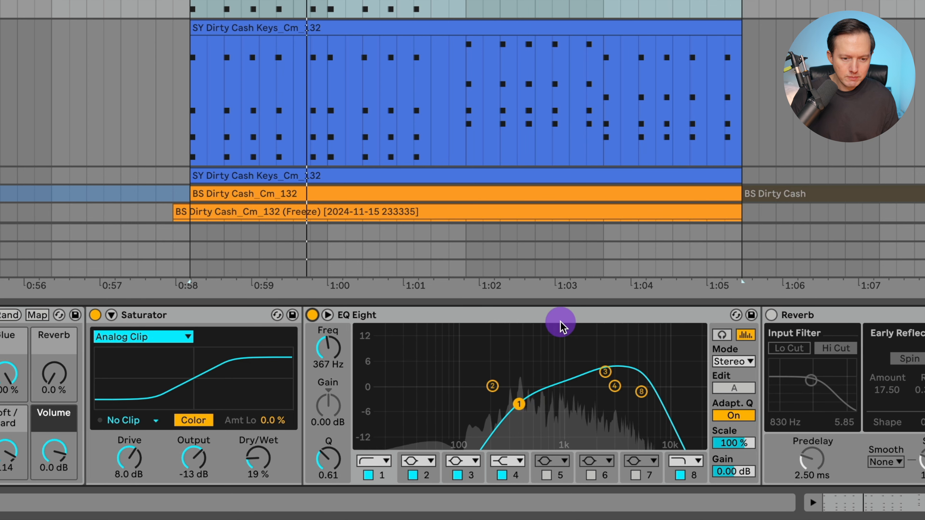
- Turn the rack's Reverb back on, review its settings and play the loop with it
scroll(560, 322, right, 5)
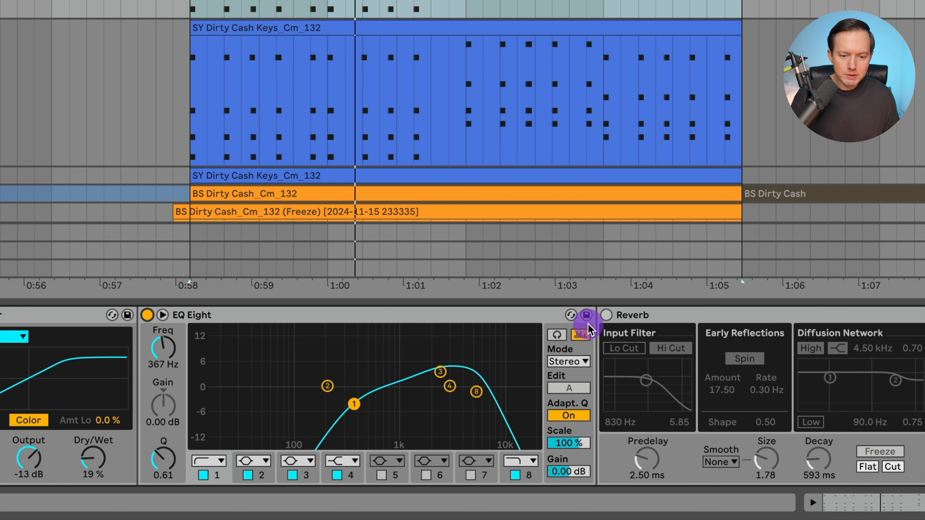
click(606, 314)
click(635, 312)
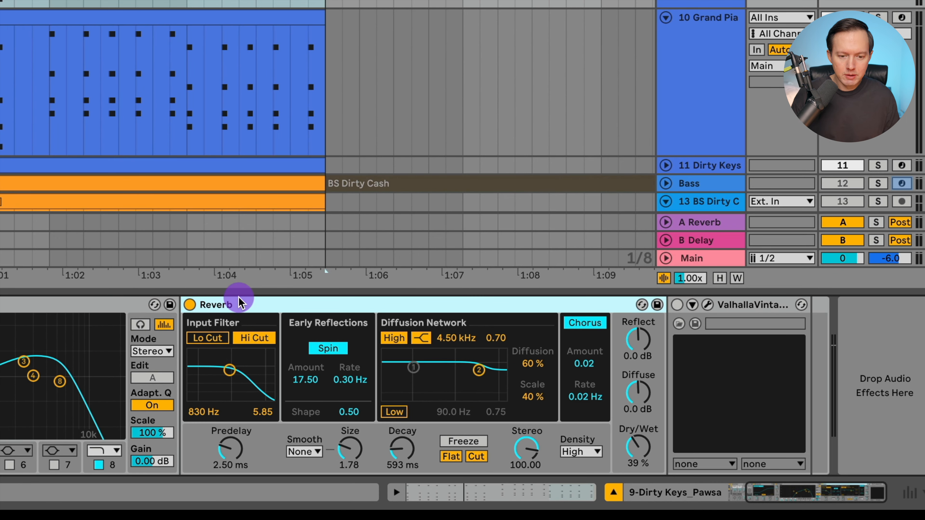
click(549, 379)
click(529, 365)
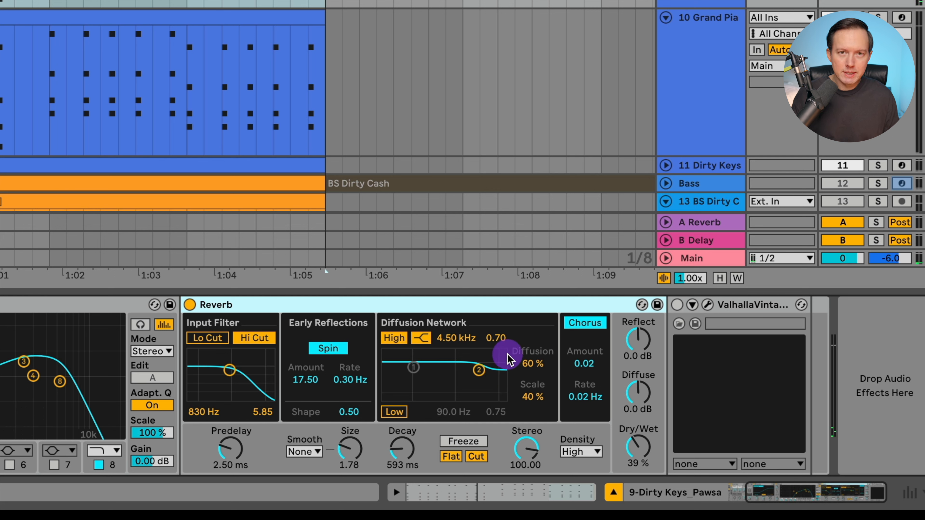
key(space)
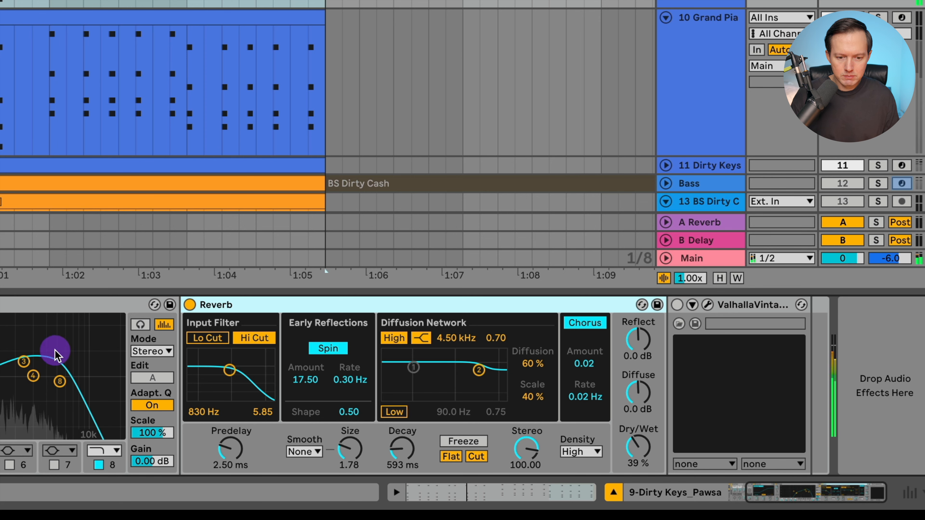
- Audition ValhallaVintageVerb in place of the Reverb, view its plug-in settings, and switch back to the Reverb
click(189, 305)
click(677, 305)
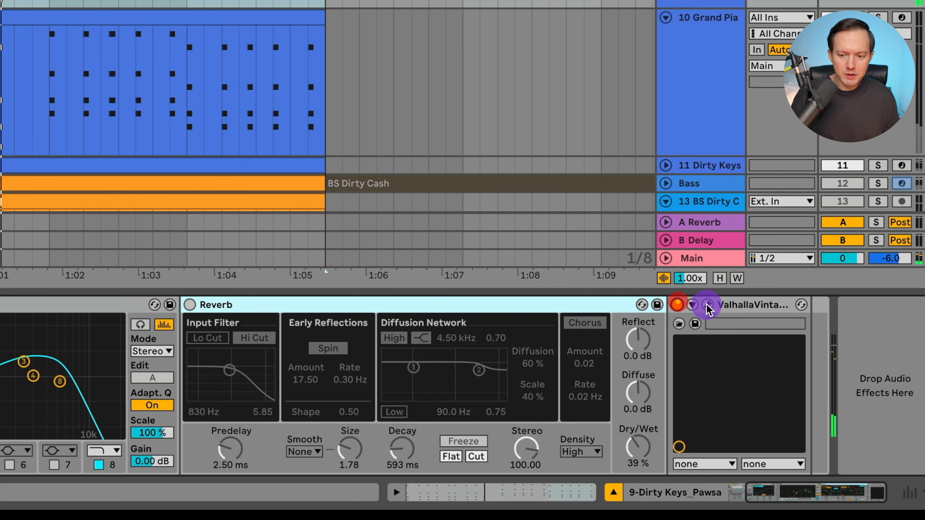
click(707, 305)
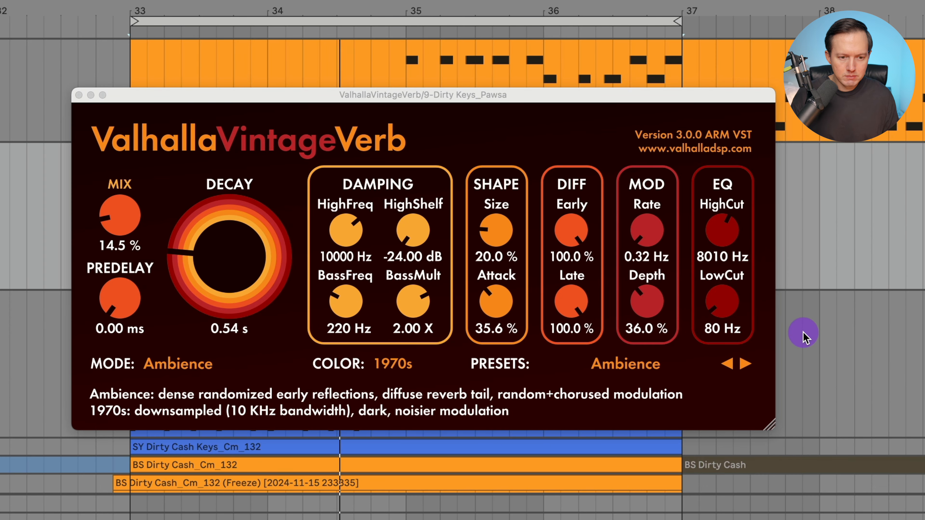
click(78, 96)
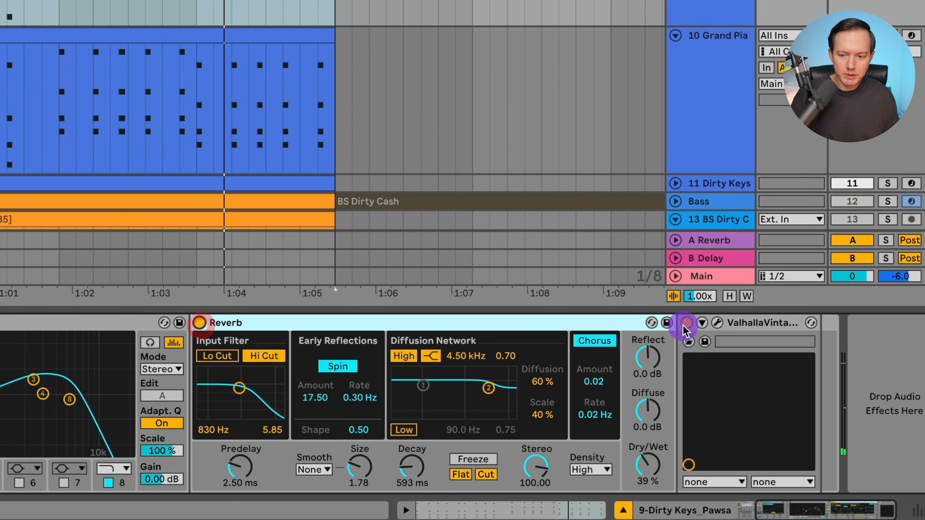
click(686, 322)
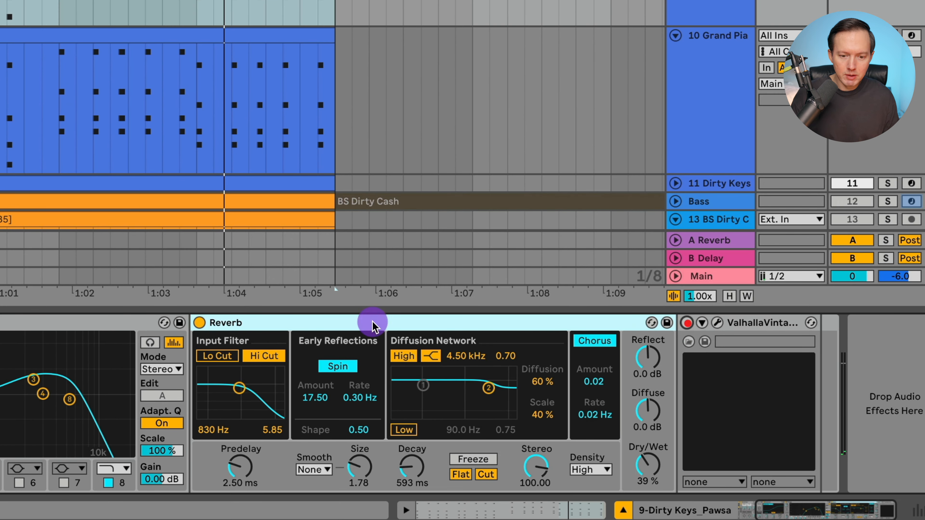
click(268, 321)
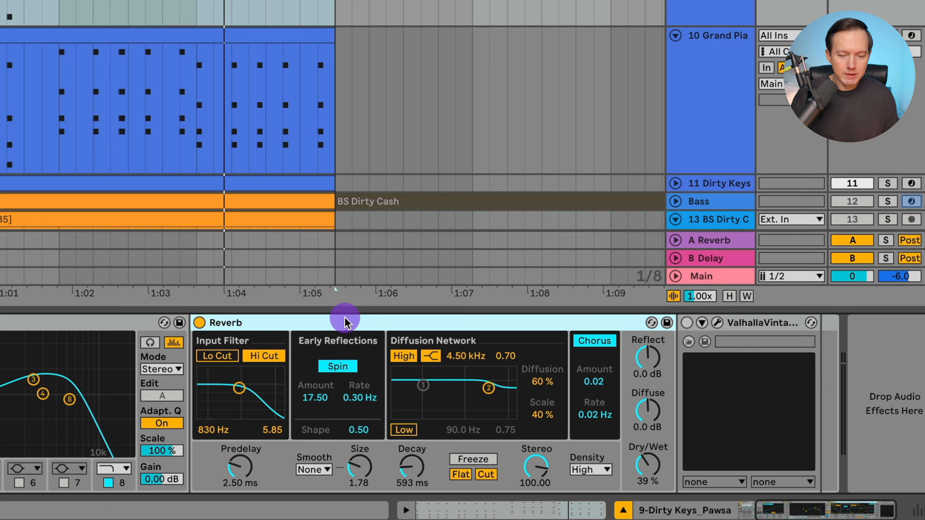
- During playback, turn off the Reverb, turn on ValhallaVintageVerb, check its plug-in window and close it
key(space)
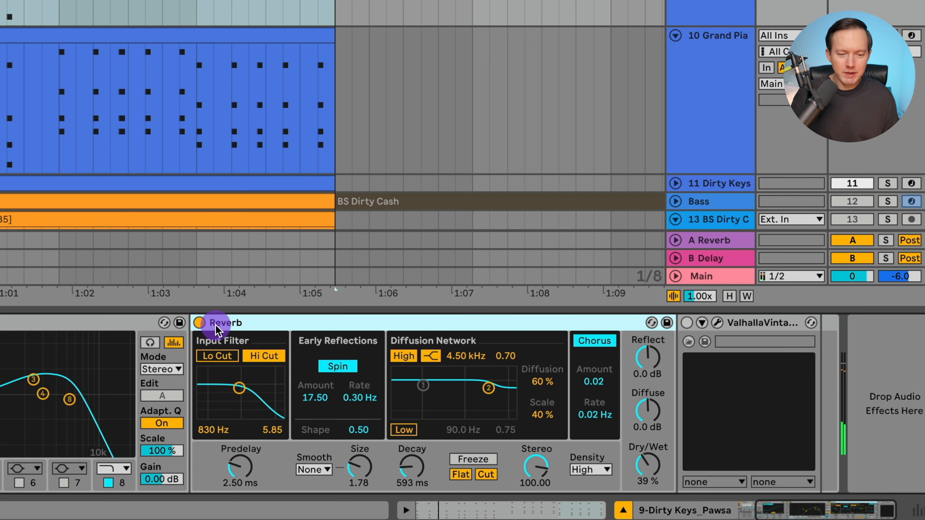
click(199, 322)
click(686, 322)
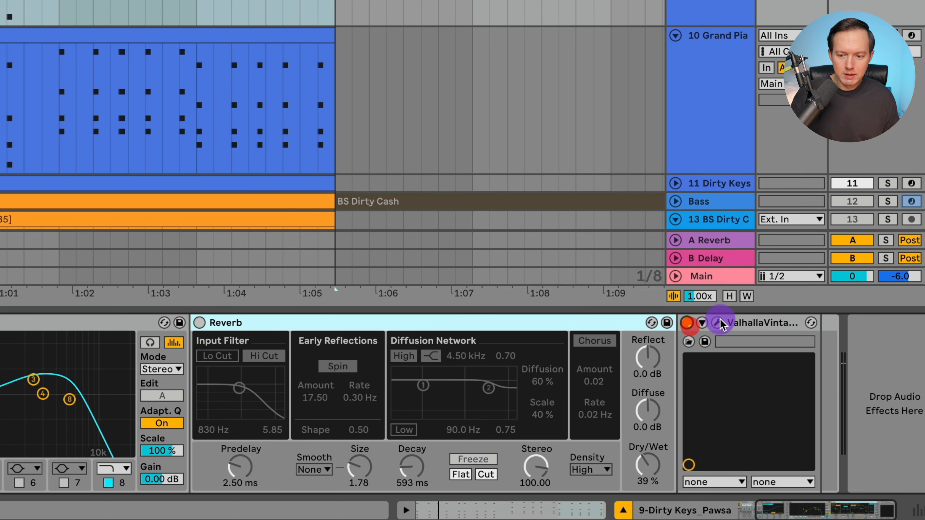
click(719, 323)
click(379, 195)
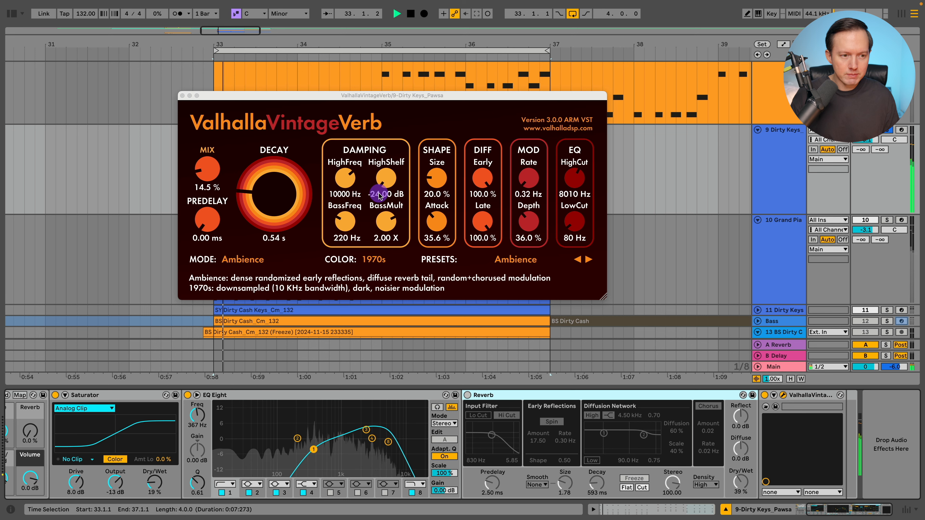
click(183, 96)
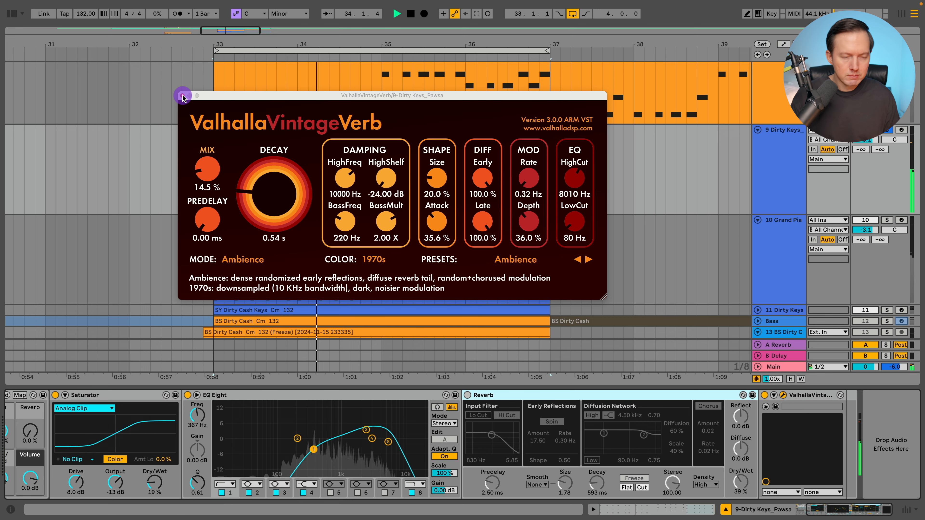
click(182, 95)
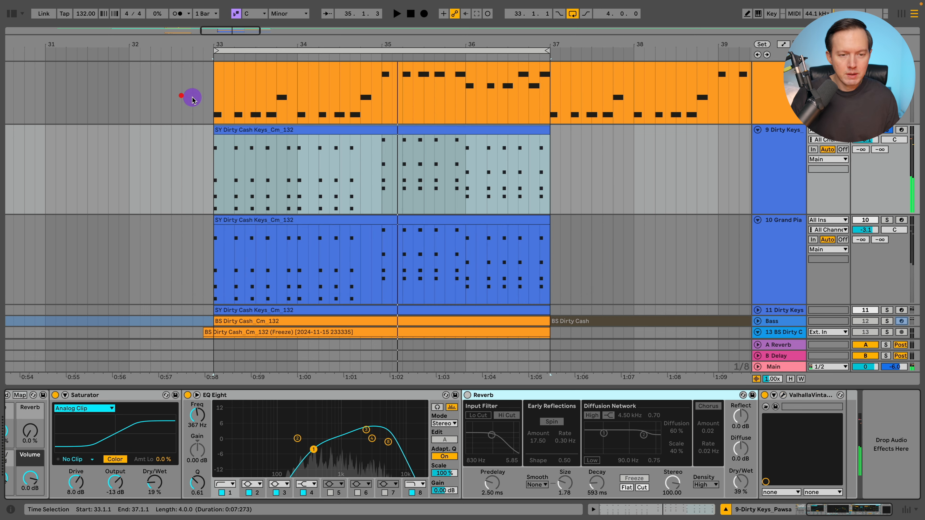
- Solo the frozen BS Dirty Cash audio track and play it from bar 33
click(776, 148)
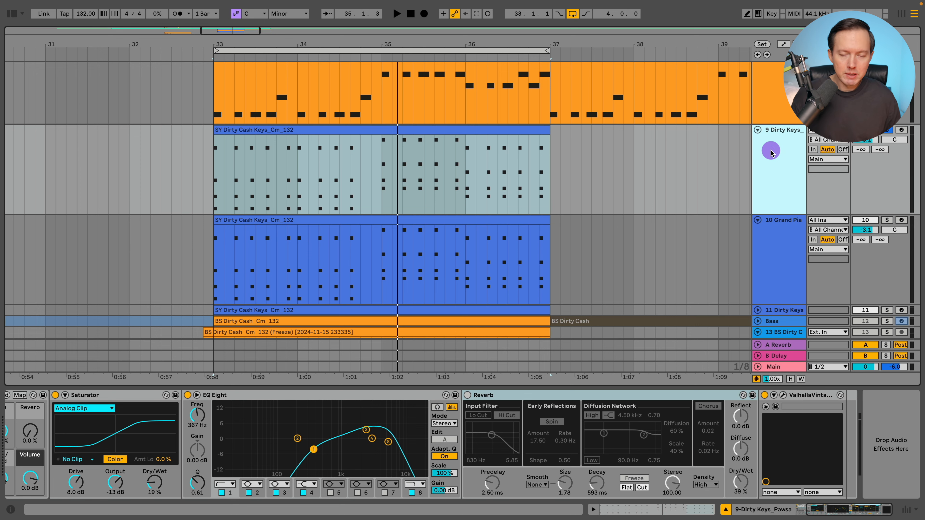
scroll(727, 157, down, 3)
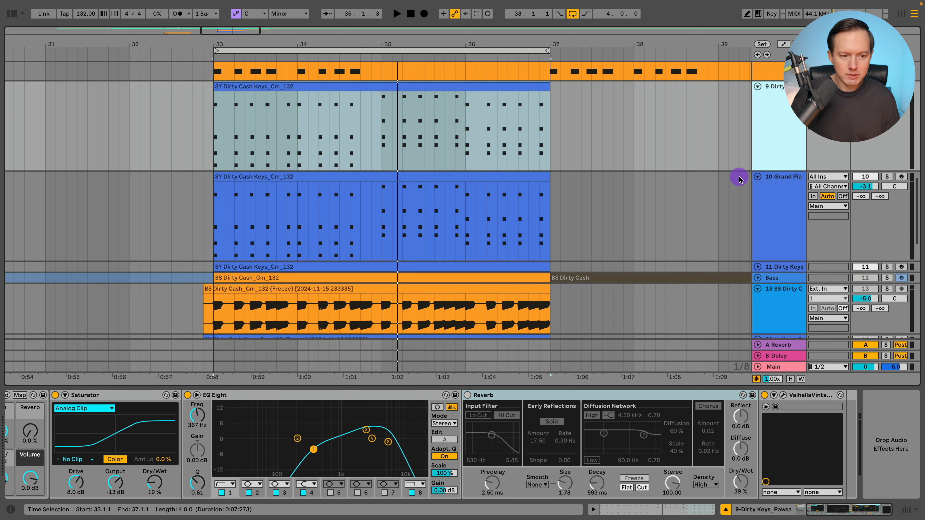
click(758, 279)
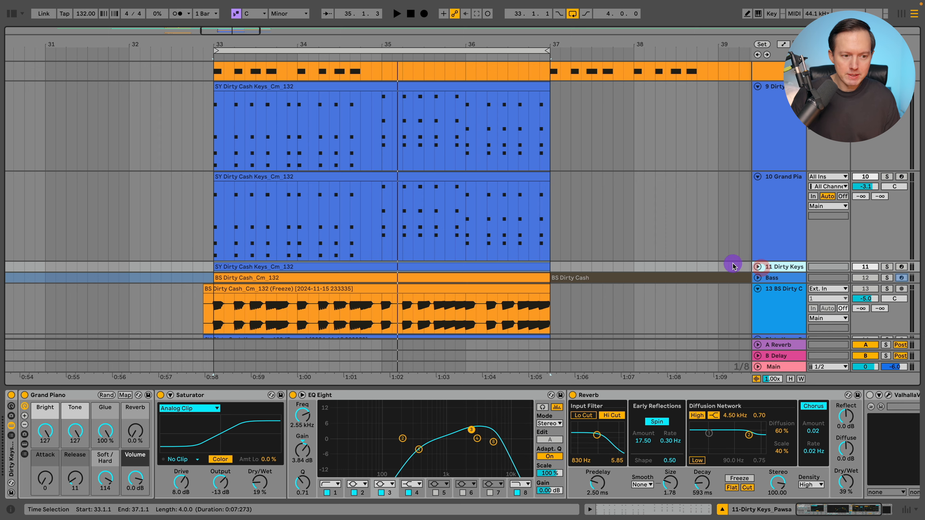
scroll(732, 264, down, 5)
click(887, 195)
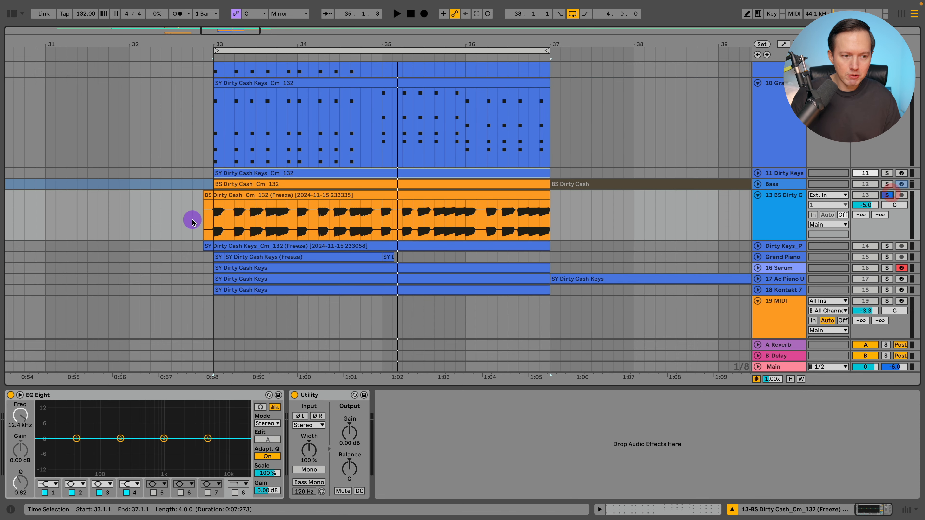
click(214, 220)
key(space)
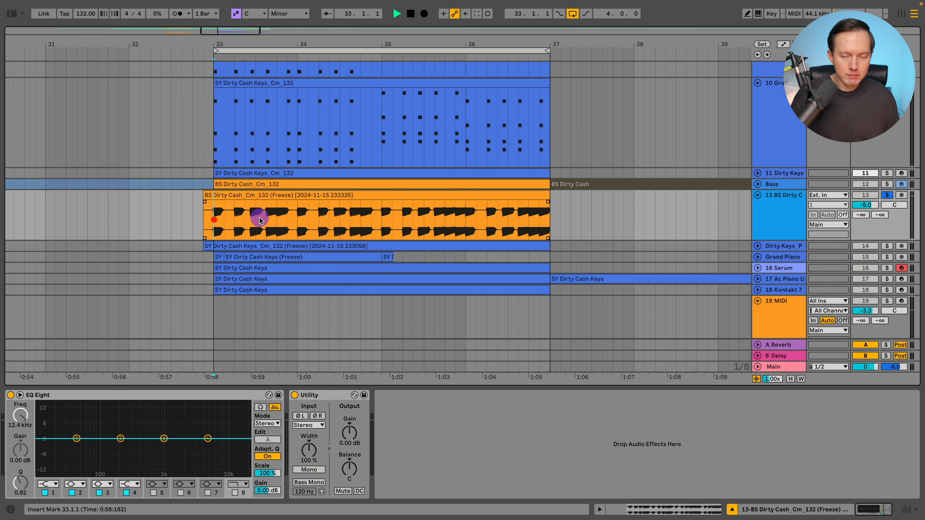
- Unfold the 11 Dirty Keys, Bass, BS Dirty Cash and frozen Dirty Keys_Pawsa tracks in the arrangement
click(758, 195)
click(758, 173)
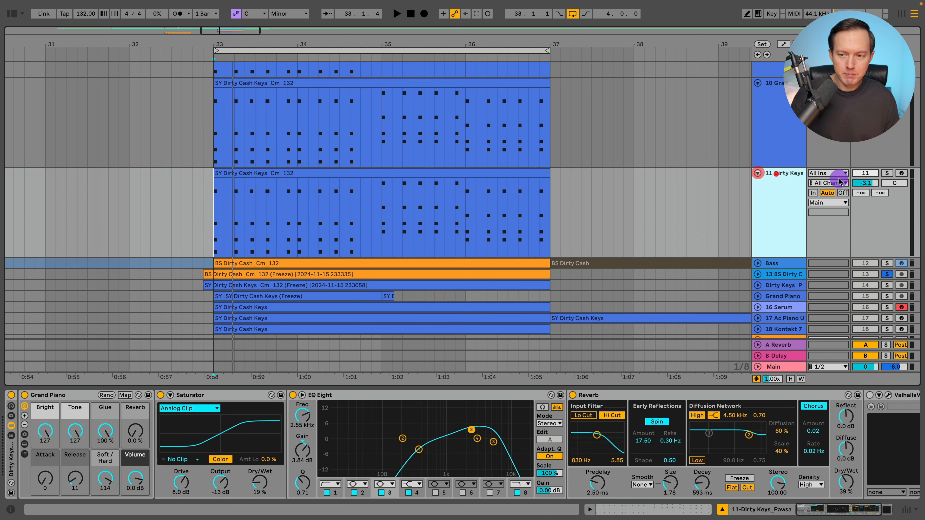
scroll(771, 229, down, 1)
click(758, 256)
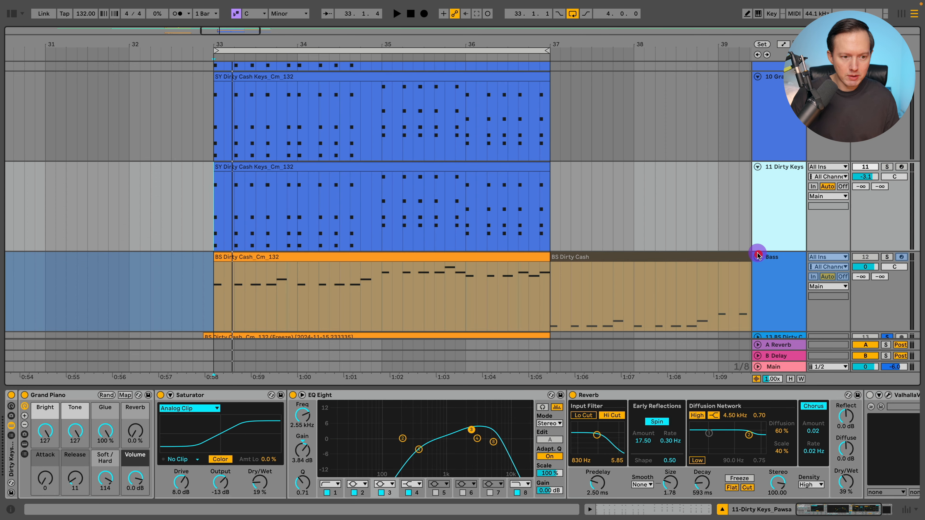
scroll(760, 261, down, 3)
click(757, 258)
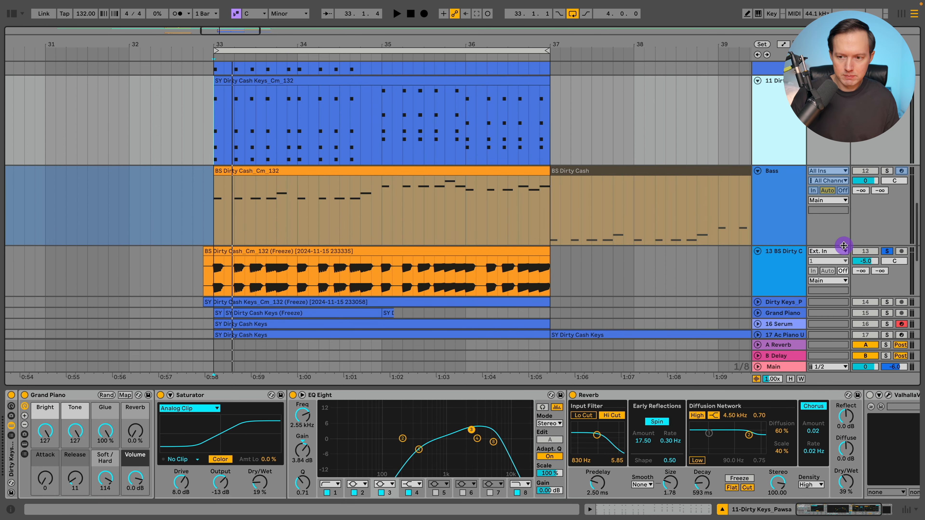
scroll(766, 248, down, 2)
click(757, 263)
scroll(758, 262, down, 2)
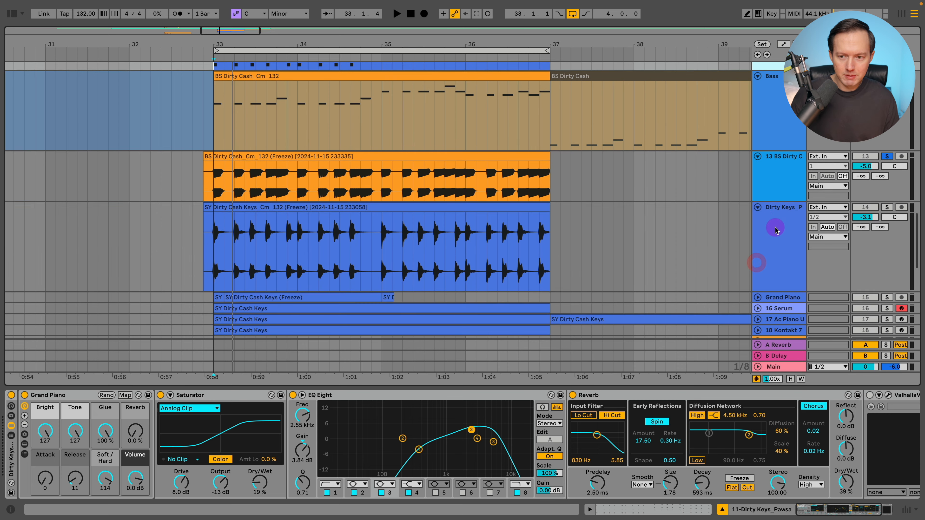
- Solo the frozen Dirty Keys_Pawsa audio track, play it and place the insert mark at 34.3.3 in its clip
click(776, 223)
click(781, 227)
key(space)
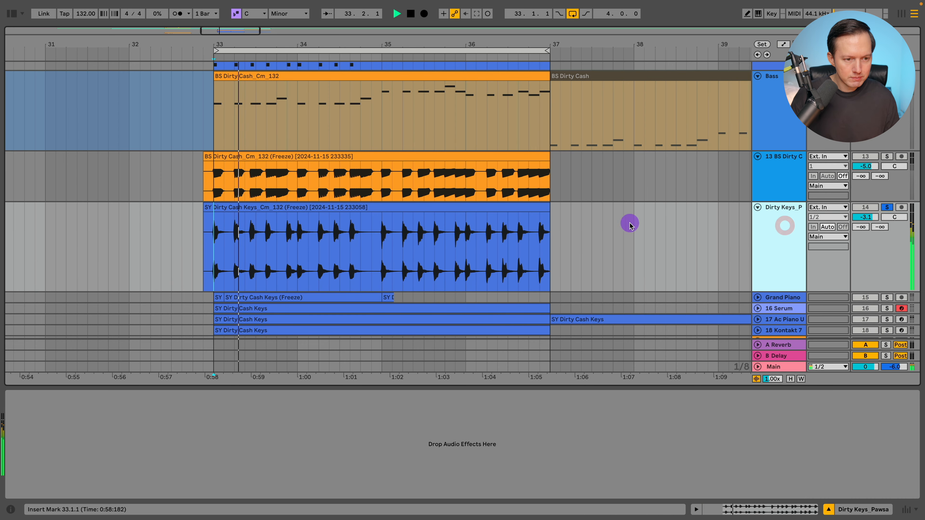
click(347, 244)
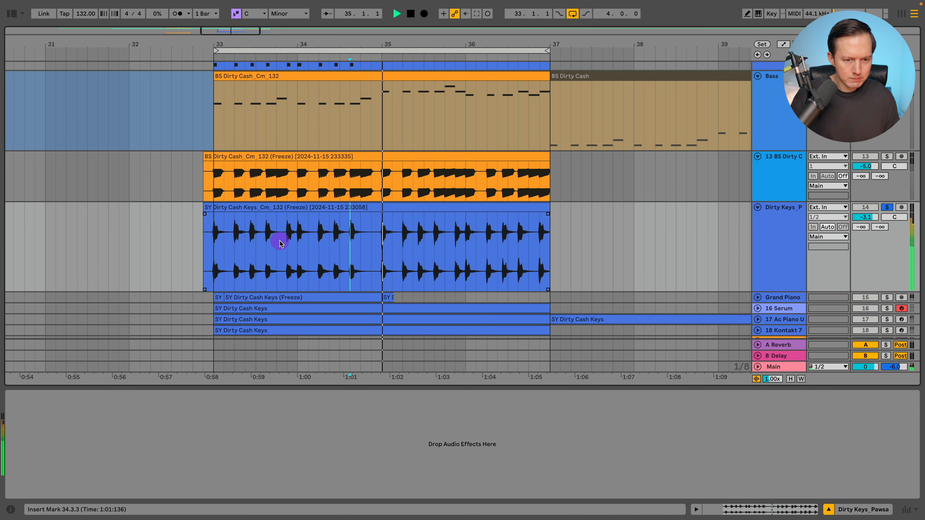
- Stop playback, isolate the Dirty Keys_Pawsa hit at 33.1.1–33.2.1 as its own clip, delete the piece before it and deactivate the rest
key(space)
drag(214, 244, 231, 242)
key(ctrl+e)
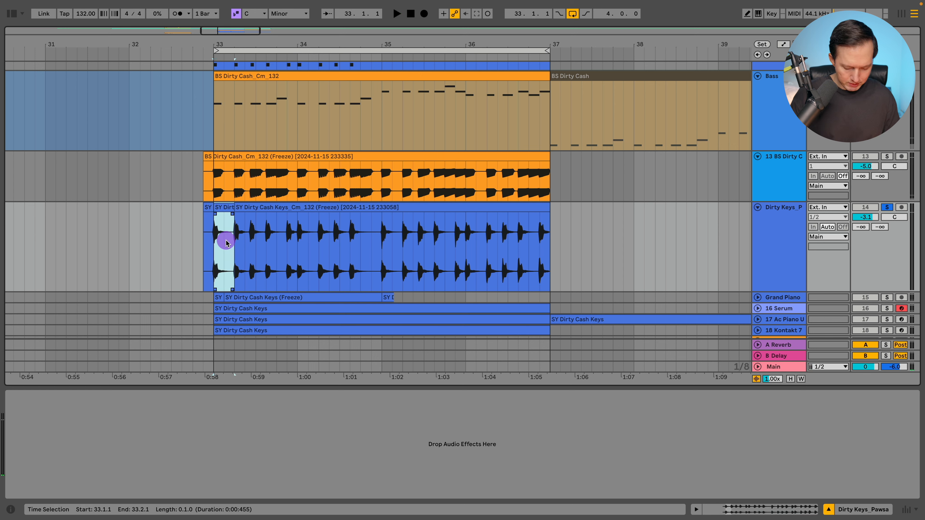
click(209, 206)
click(271, 209)
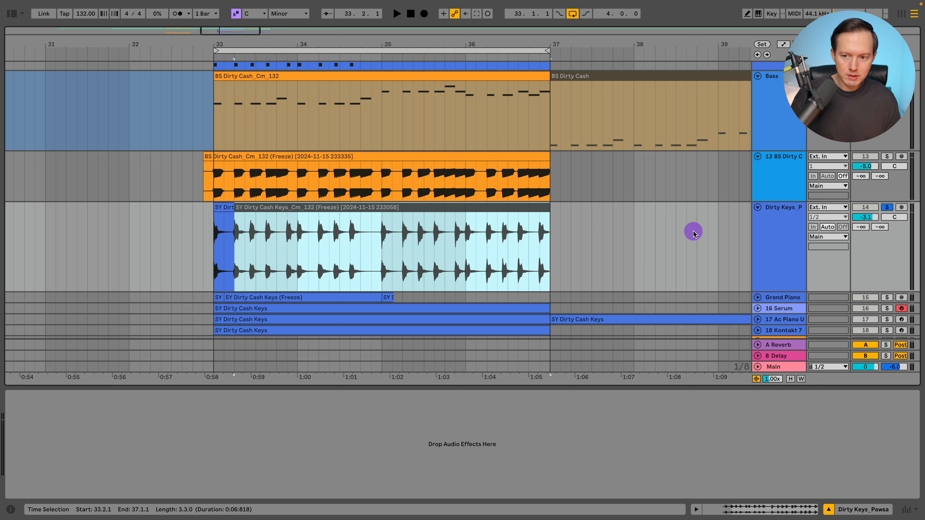
- Insert a new MIDI track directly below the frozen Dirty Keys_Pawsa audio track and select it
click(781, 222)
key(super+shift+t)
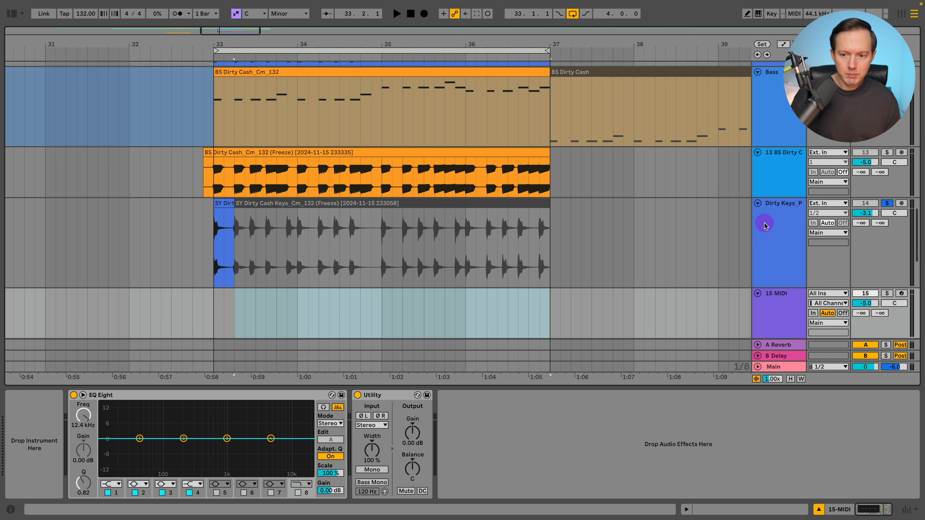
click(775, 255)
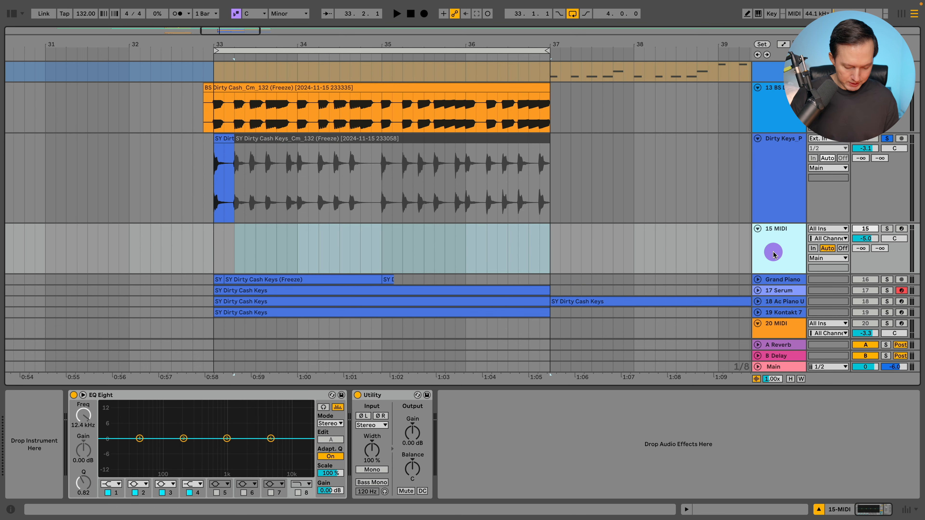
- Search the browser's instruments for "sampler" and load Sampler onto the new MIDI track
click(12, 14)
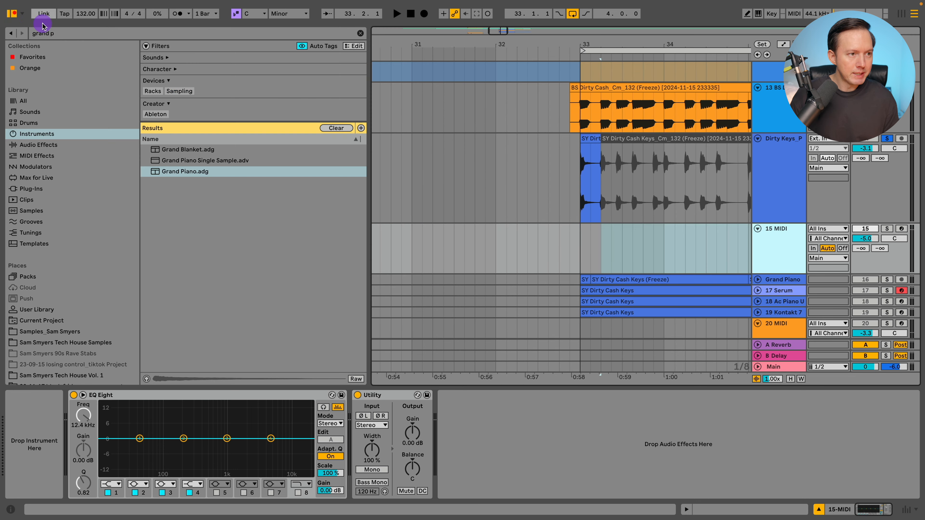
click(78, 37)
drag(68, 37, 22, 36)
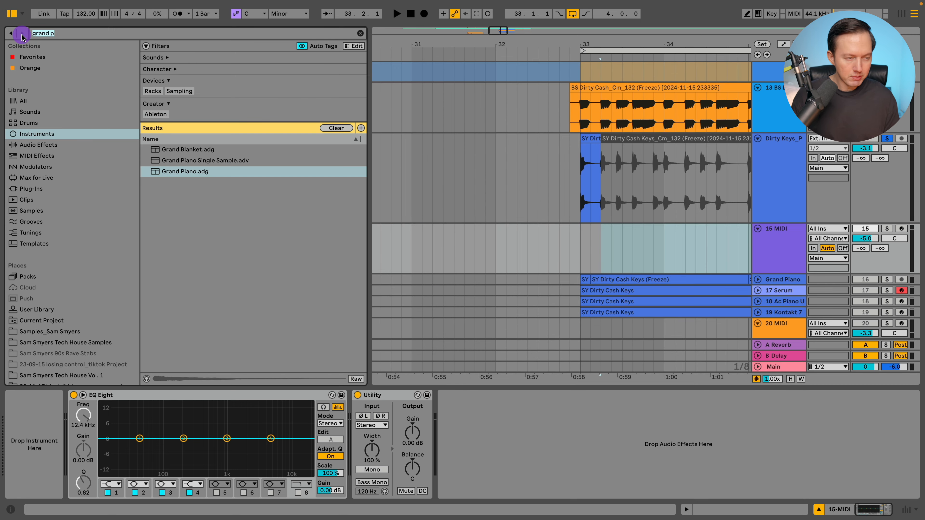
text(sampler)
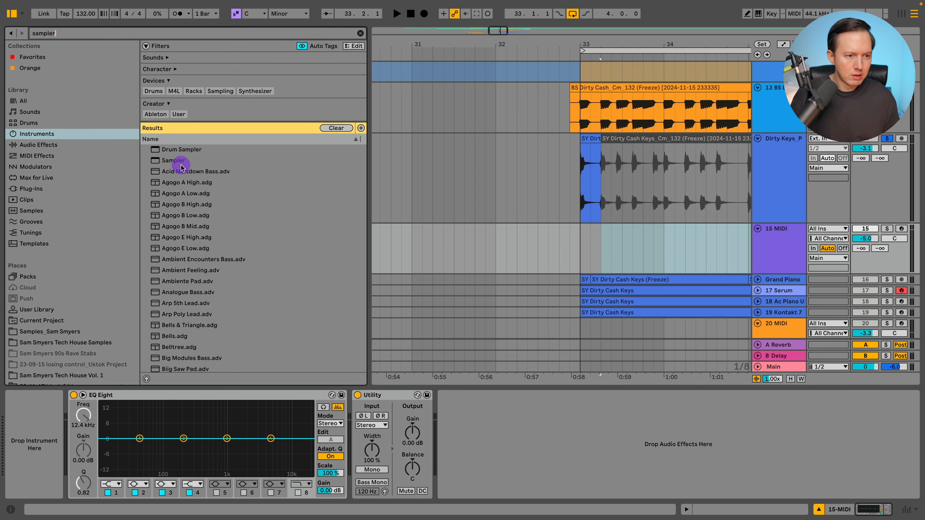
double_click(173, 160)
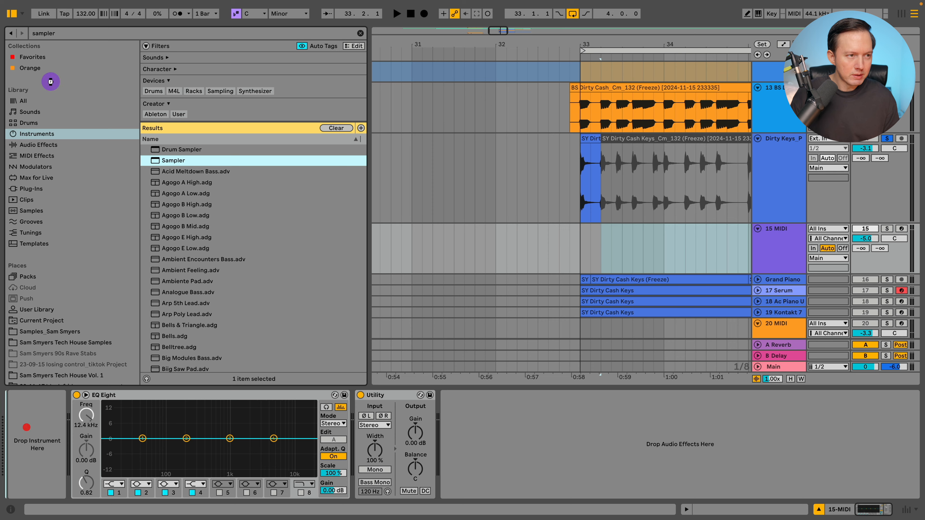
click(12, 13)
scroll(231, 200, right, 3)
scroll(269, 140, left, 4)
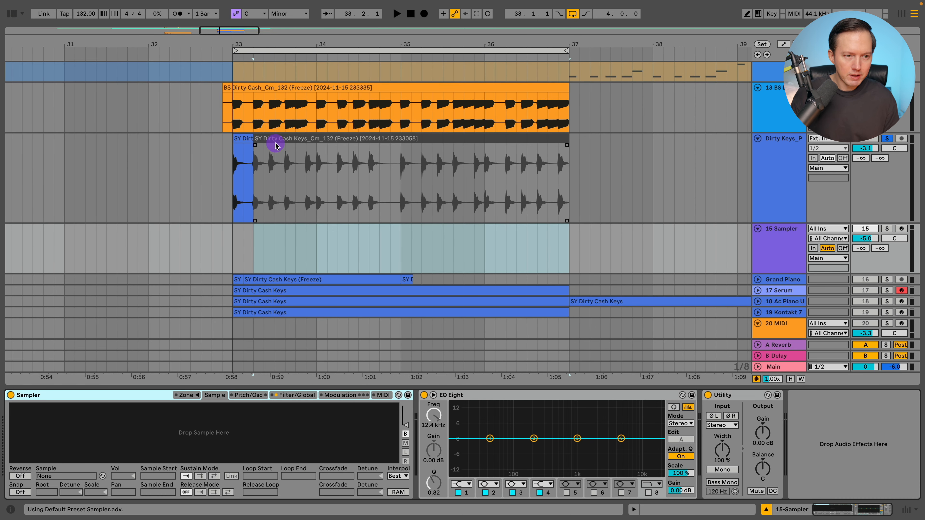
- Load the isolated first-hit clip into Sampler, arm and solo its track, and set the track volume to 5.7 dB
click(242, 139)
click(779, 252)
drag(241, 138, 101, 419)
drag(866, 239, 869, 241)
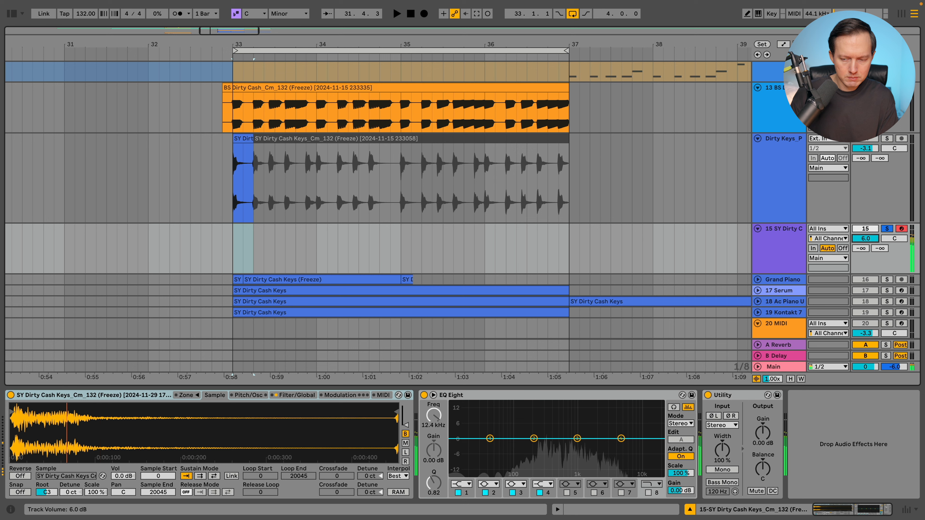
click(871, 242)
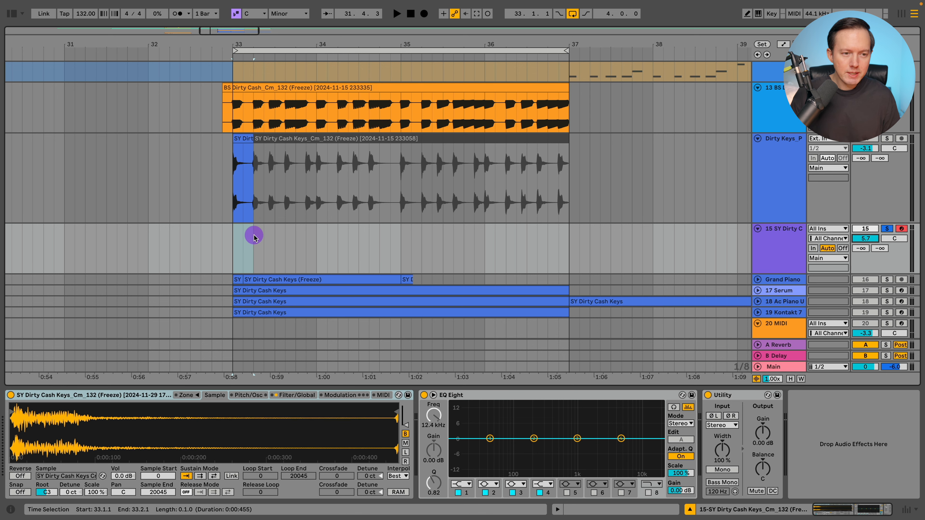
- Select the isolated keys hit in the audio track, return to the Sampler track and audition the loaded sample
click(247, 141)
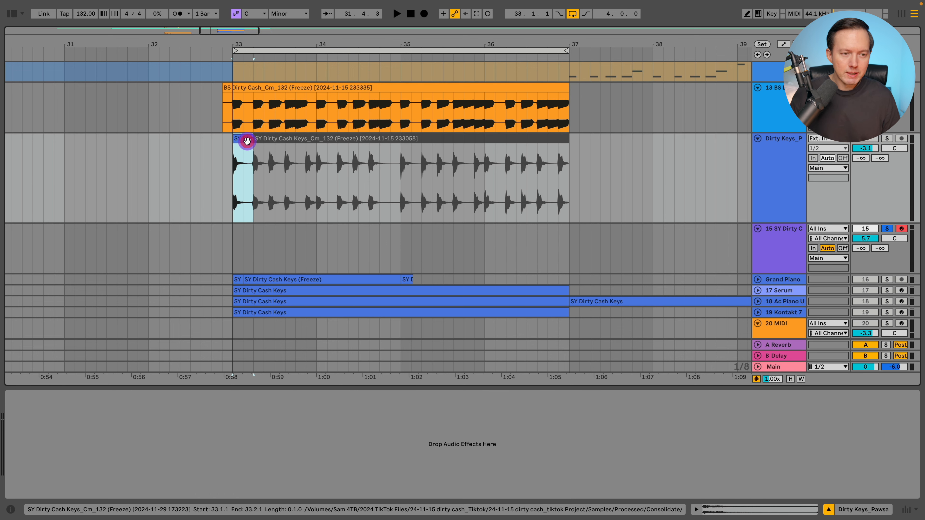
click(246, 160)
shift+click(799, 242)
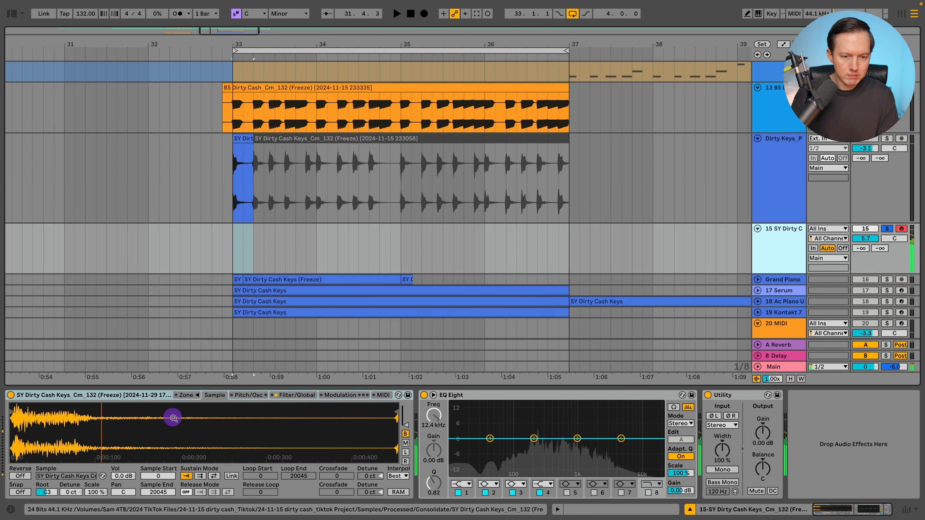
- Examine the 11 Dirty Keys track's device rack, collapsing it and expanding it again
scroll(299, 273, up, 3)
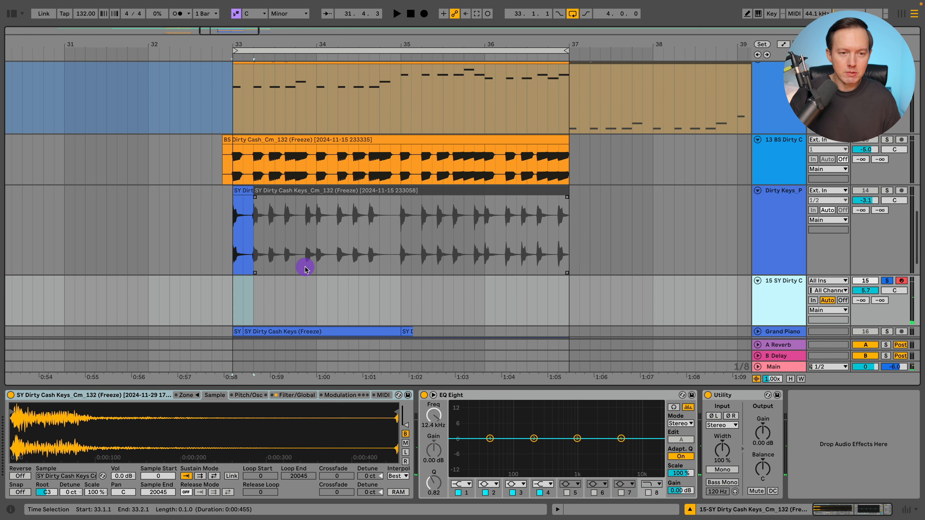
scroll(710, 267, up, 4)
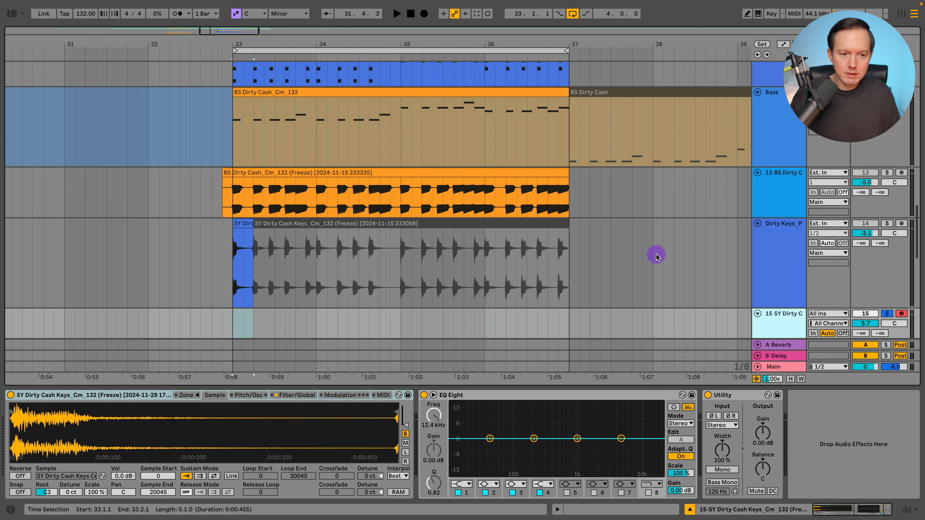
scroll(659, 255, up, 4)
scroll(503, 207, up, 3)
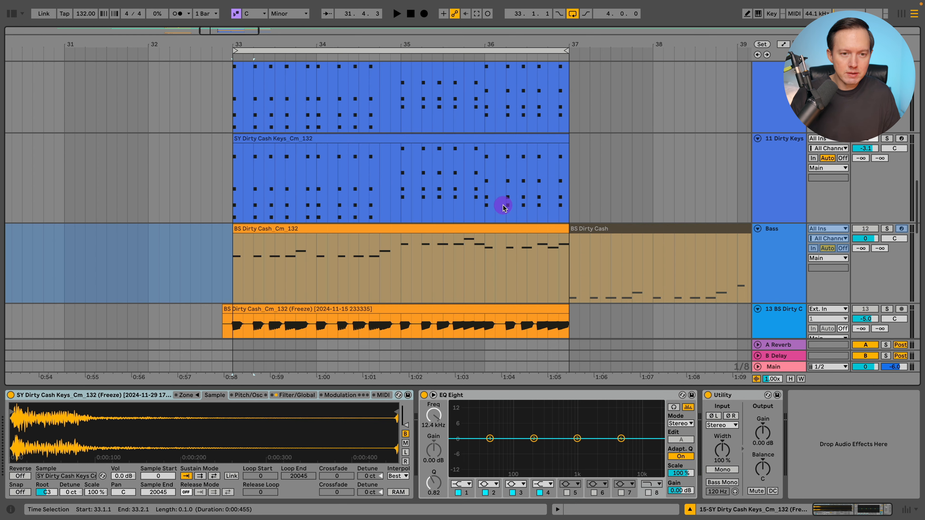
click(741, 176)
scroll(741, 176, down, 3)
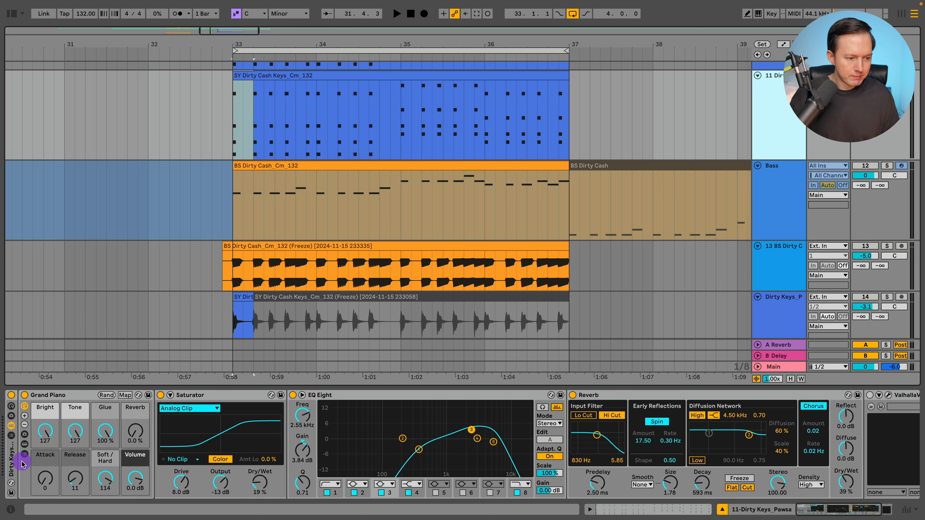
click(12, 460)
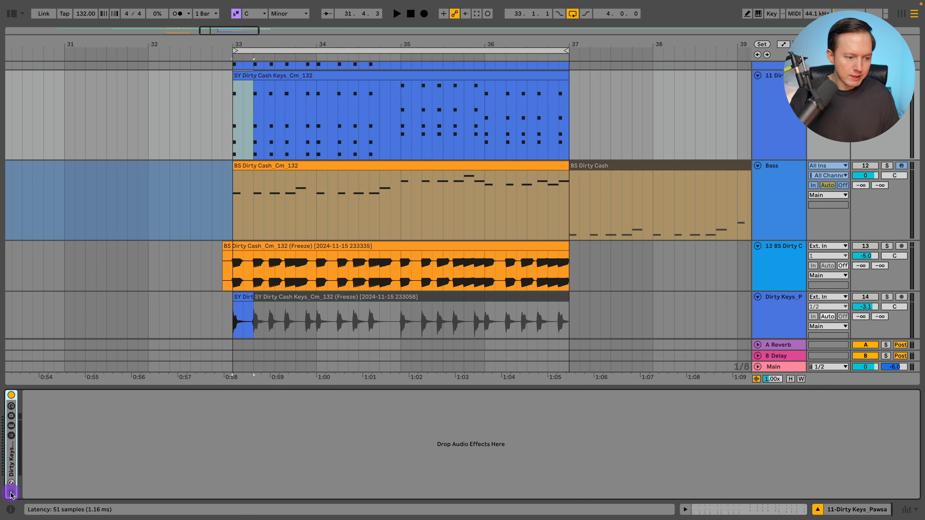
click(11, 463)
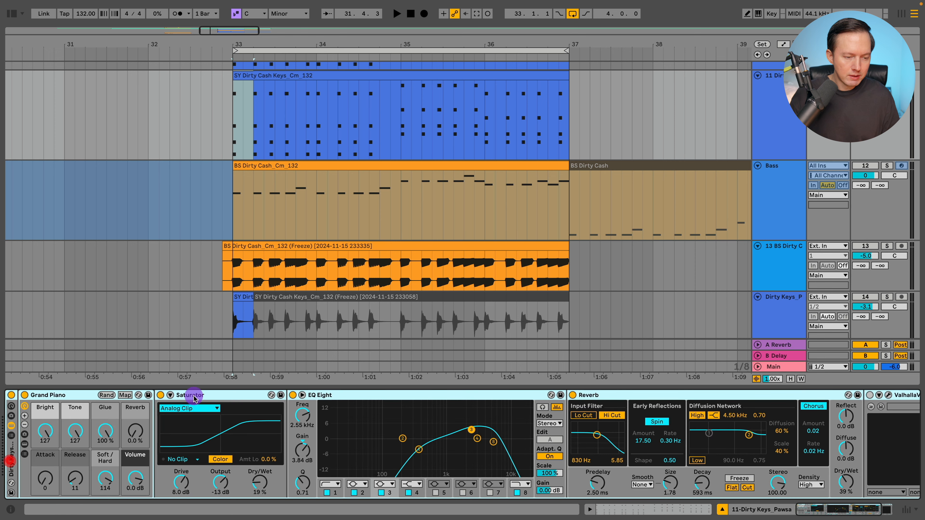
scroll(787, 136, up, 3)
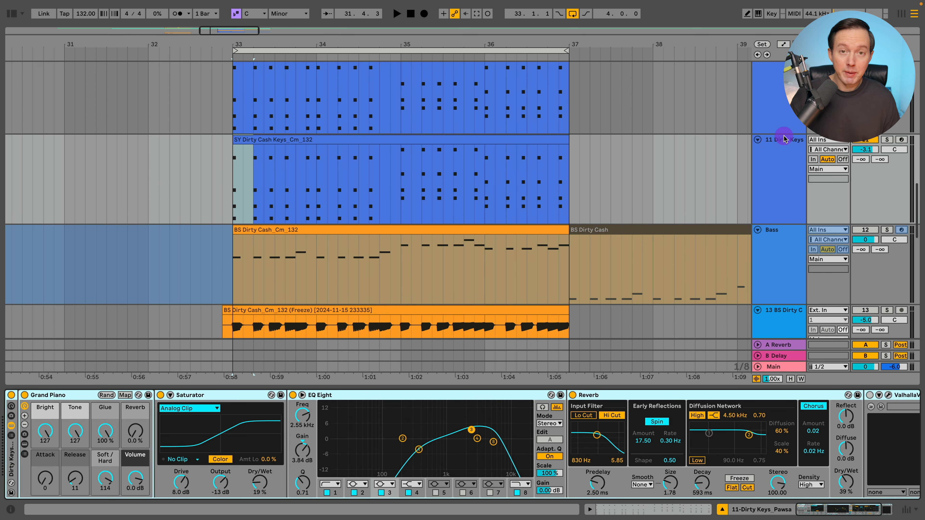
scroll(791, 208, up, 2)
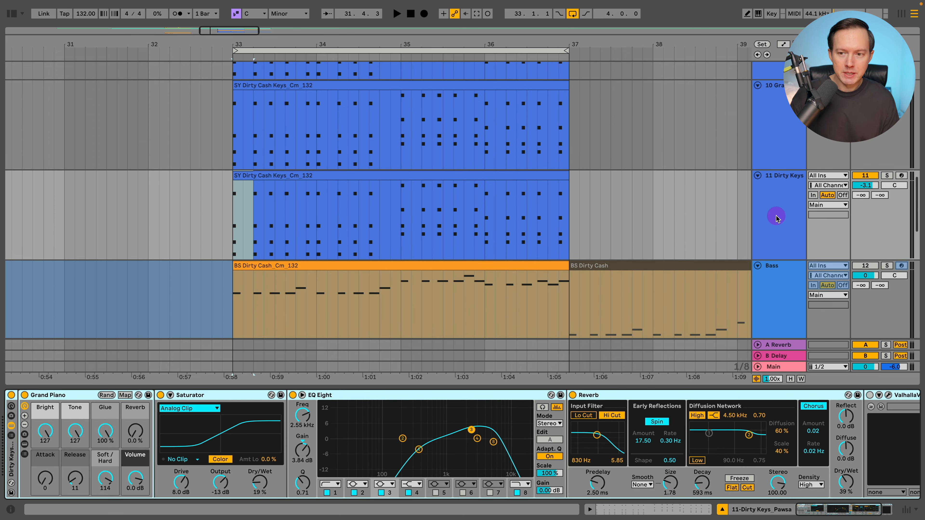
click(776, 214)
- Solo the Bass track above 9 Dirty Keys, check its Kickstart 2 plug-in window and close it
scroll(775, 210, up, 7)
scroll(772, 196, up, 4)
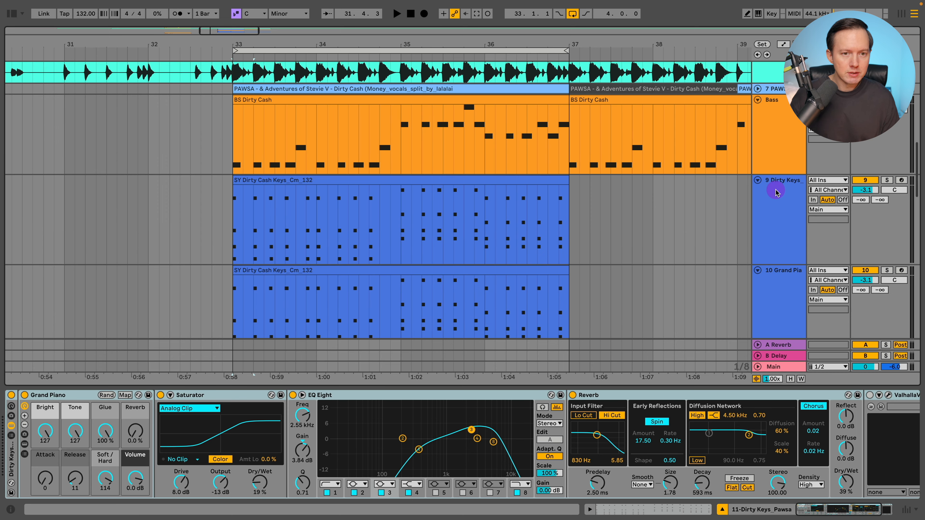
click(791, 168)
click(890, 138)
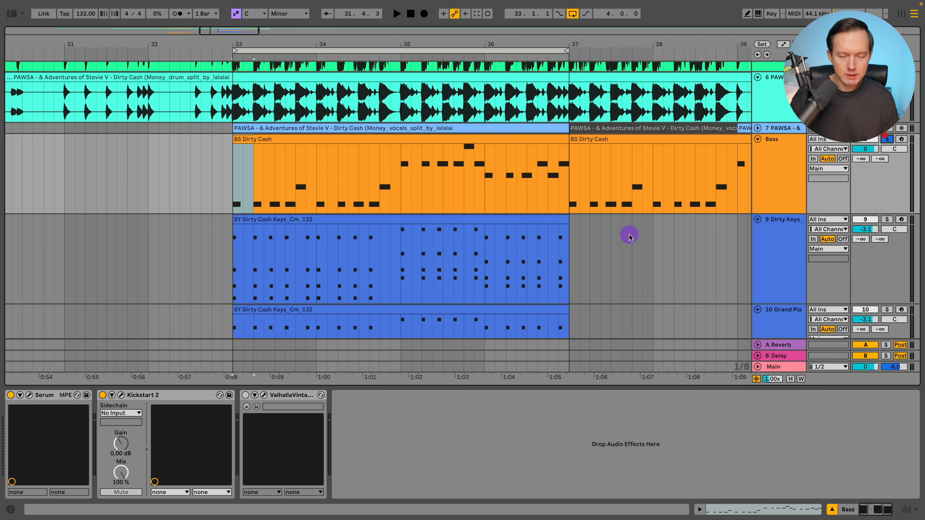
click(120, 396)
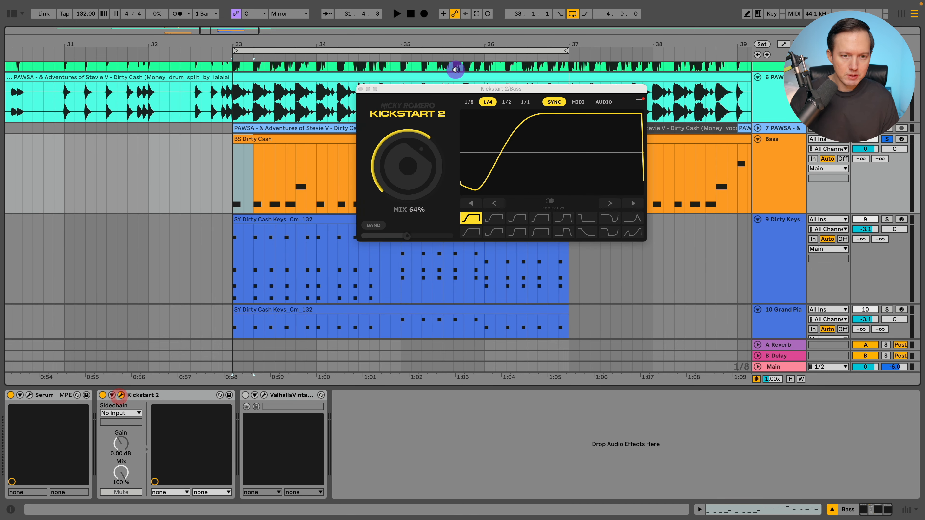
click(362, 90)
- Open the notes of the BS Dirty Cash clip at bar 33, play the bass line, close the editor and stop playback
double_click(433, 140)
key(space)
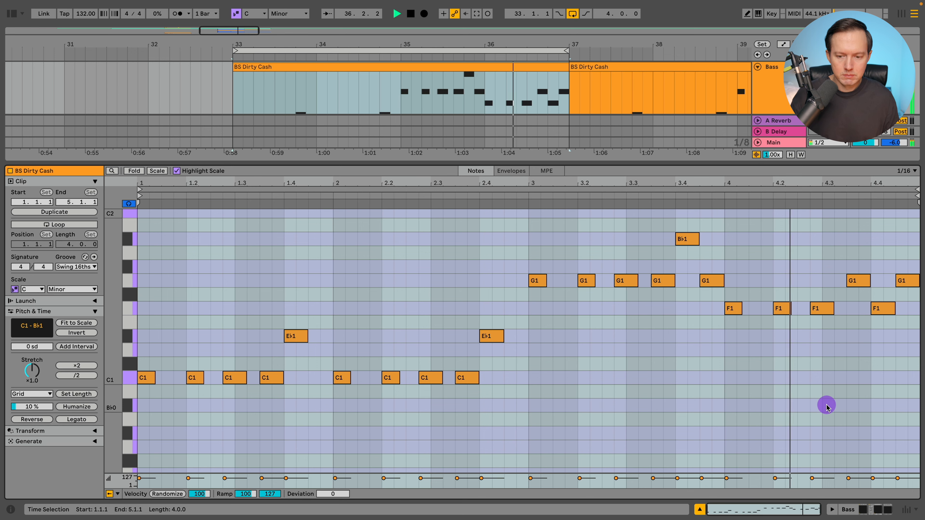
click(699, 509)
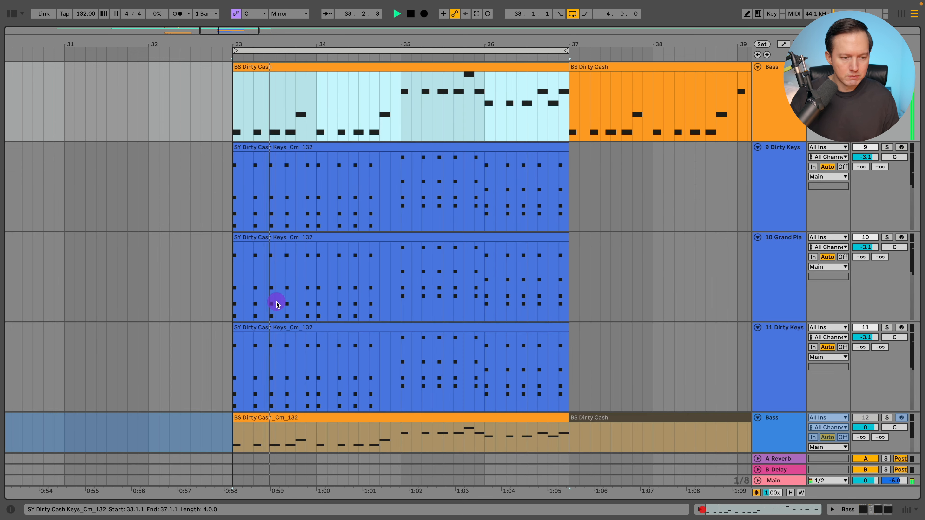
key(space)
- Show the Bass track's devices, turn off Kickstart 2 and open the Serum plug-in window
click(863, 510)
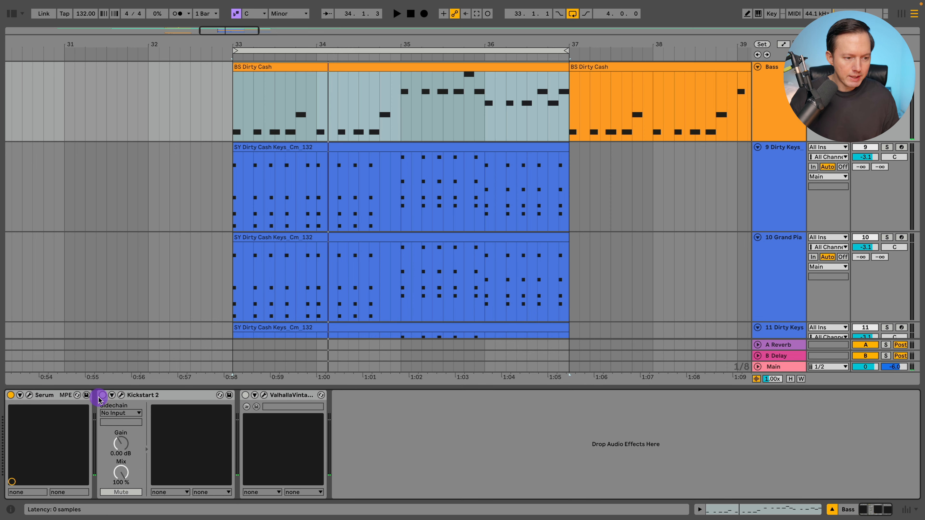
click(29, 396)
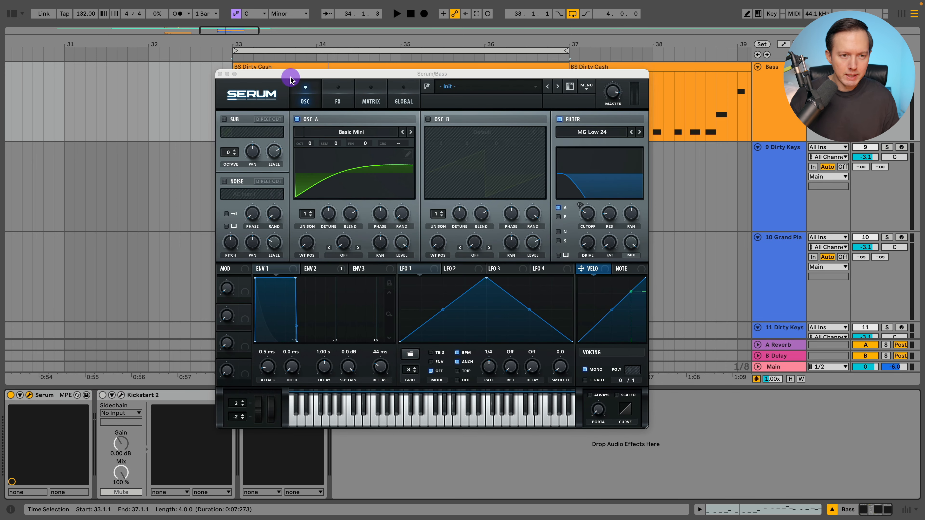
drag(290, 80, 274, 51)
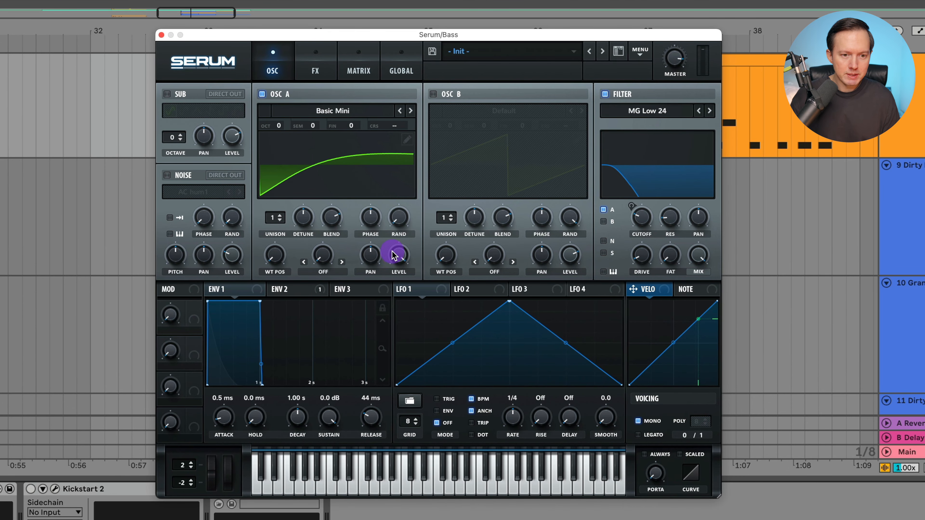
- Examine Serum's ENV 2 cutoff modulation, filter resonance and drive, ENV 1 settings and the EQ on the effects page
click(287, 290)
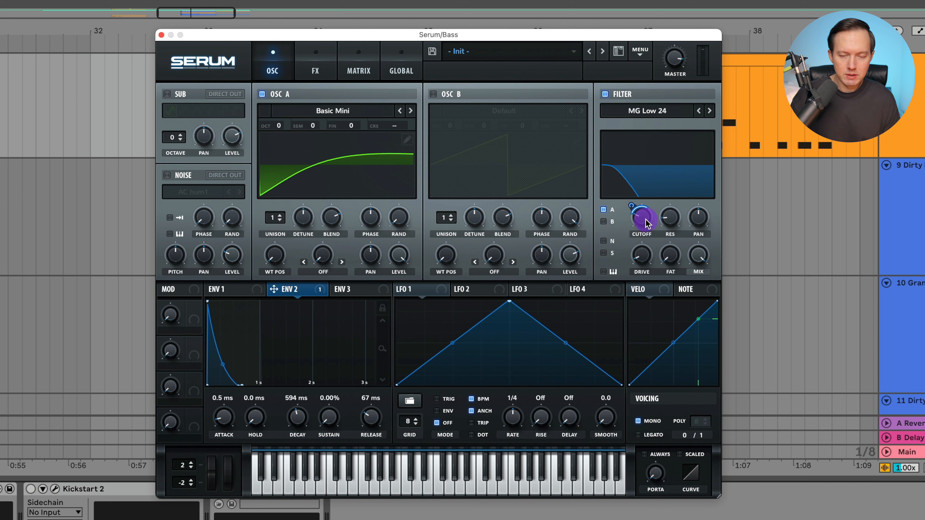
drag(632, 204, 632, 202)
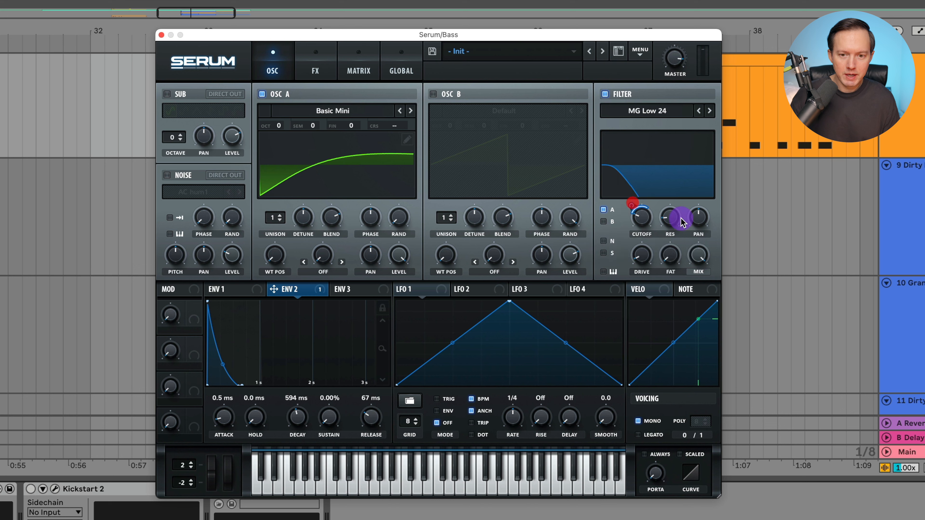
click(671, 218)
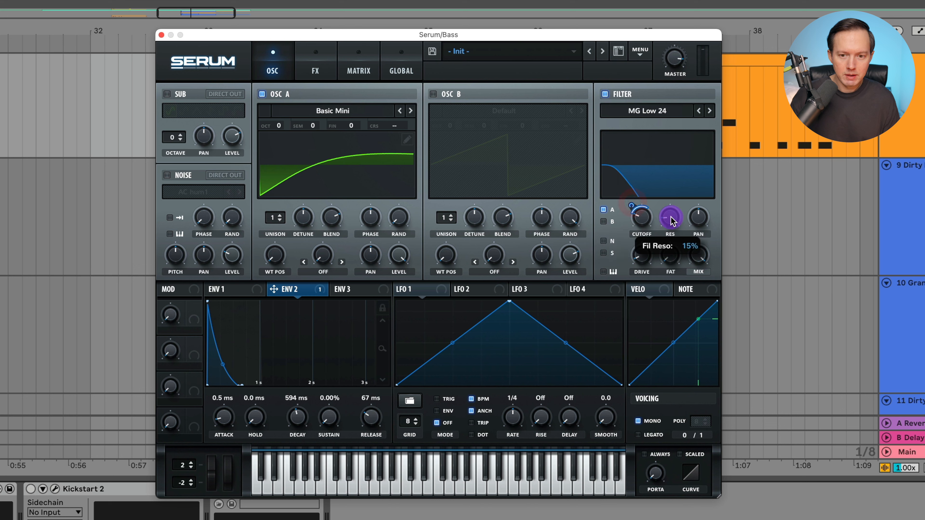
click(641, 256)
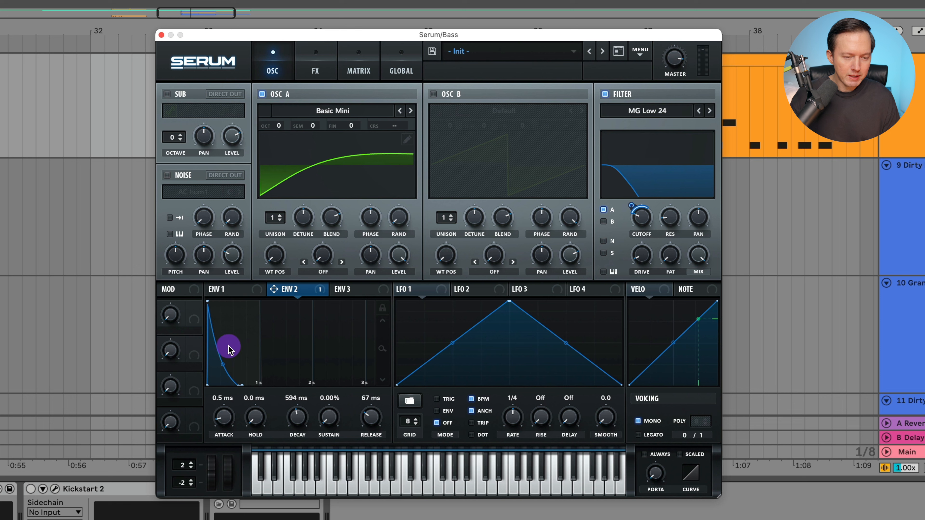
click(233, 291)
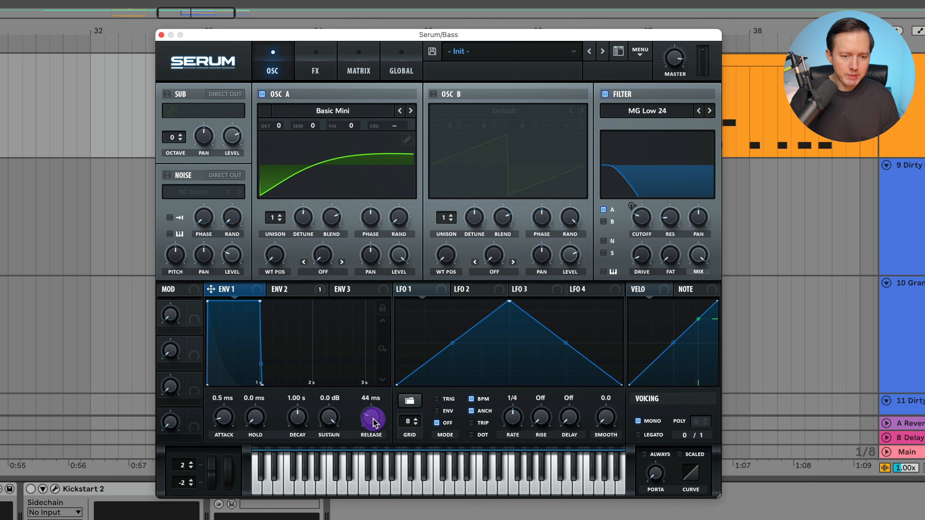
click(323, 71)
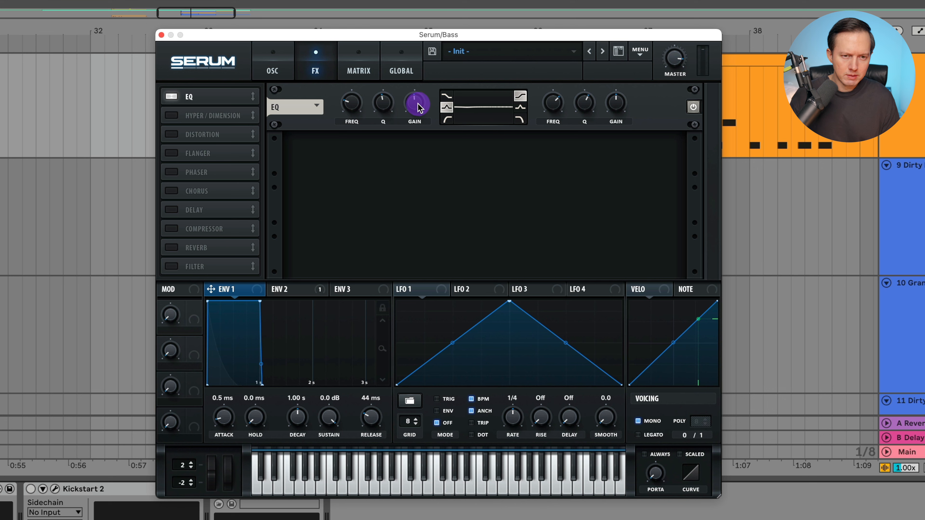
- Return to Serum's oscillator page and set Oscillator A's octave to -2
mouse_move(419, 108)
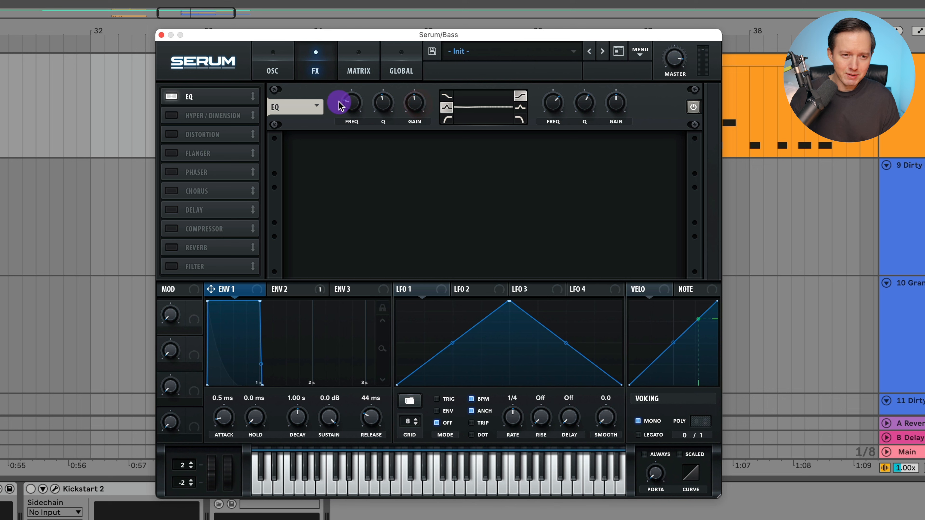
click(271, 71)
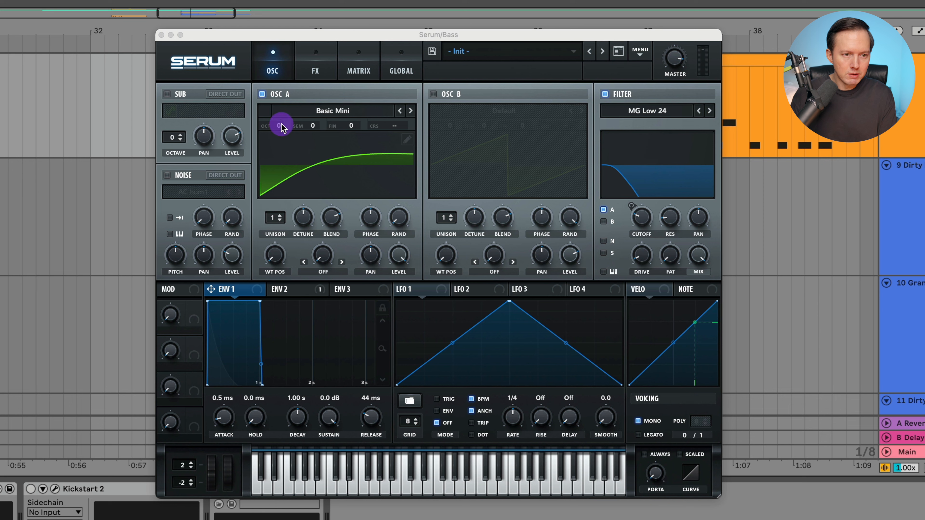
drag(281, 126, 276, 150)
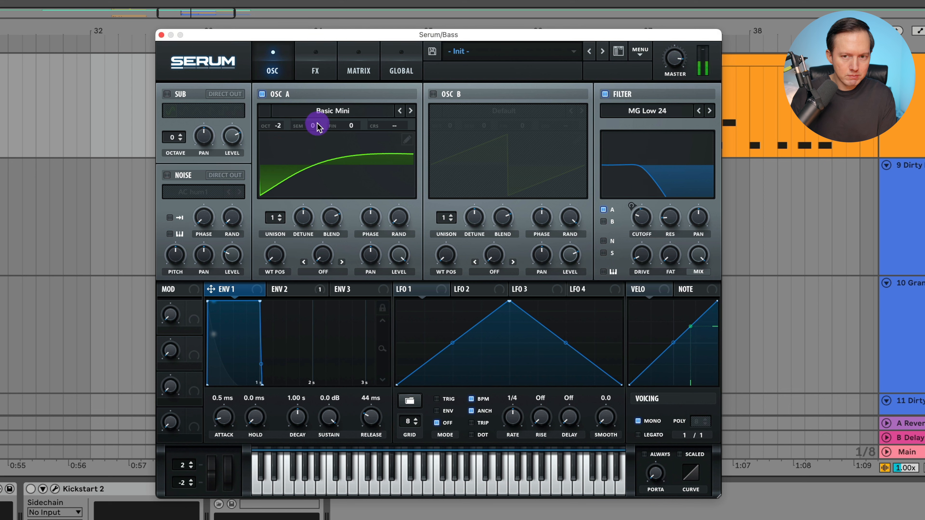
- Try the Analog wavetable Basic Shapes with a saw-shaped position in Oscillator A, and switch back to Basic Mini
click(341, 111)
mouse_move(346, 126)
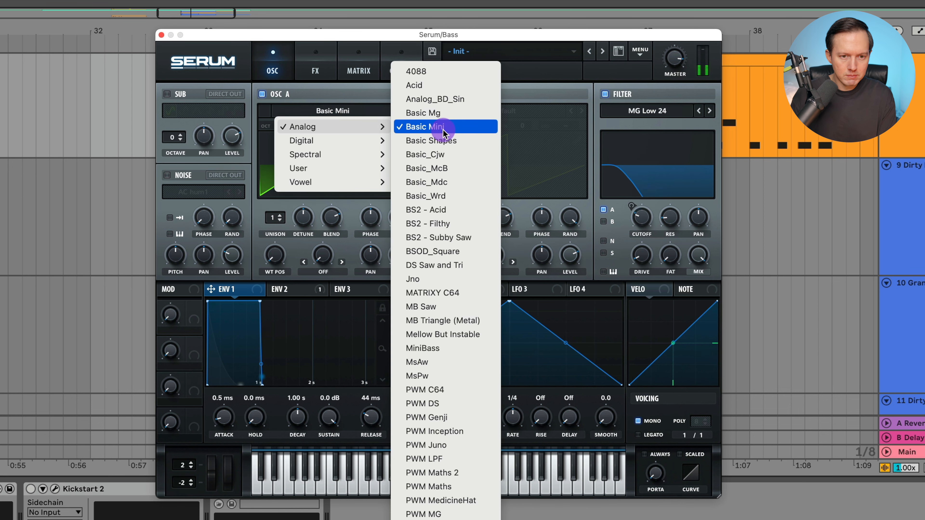
click(431, 140)
drag(279, 251, 285, 243)
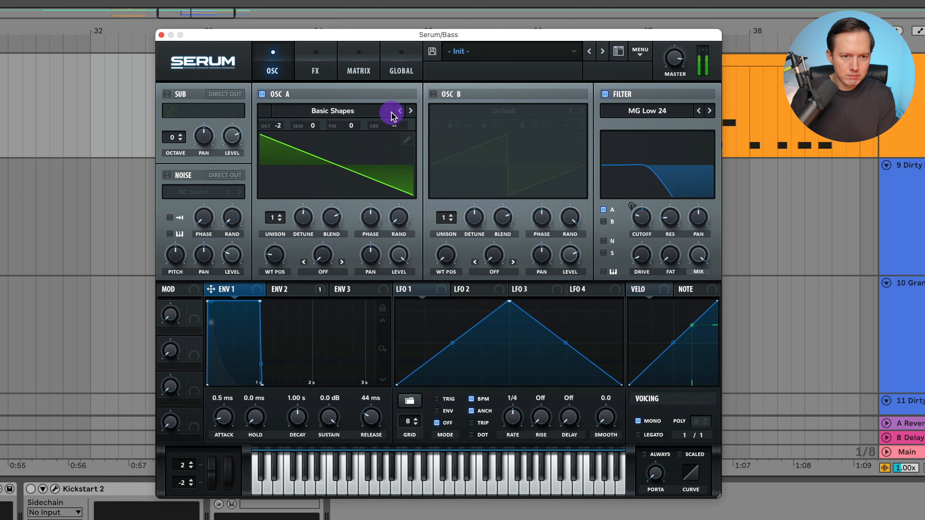
click(365, 114)
mouse_move(355, 127)
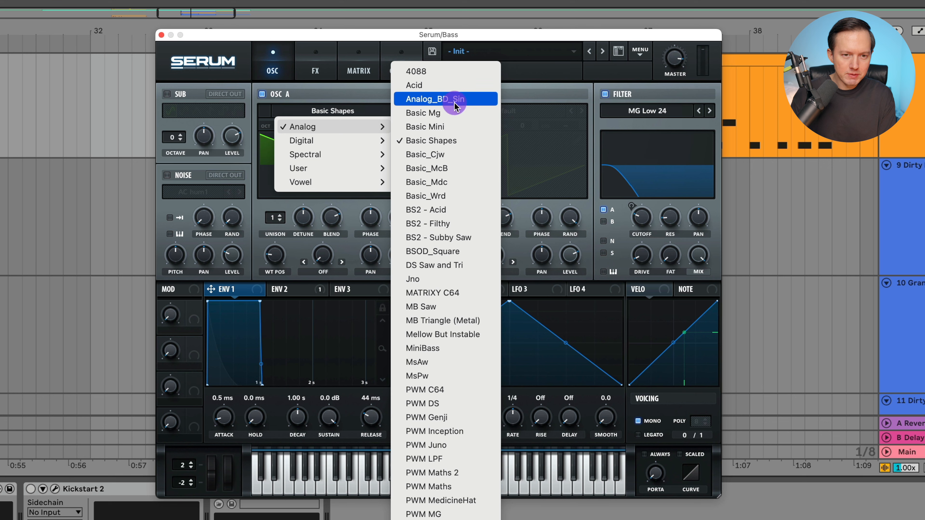
click(433, 127)
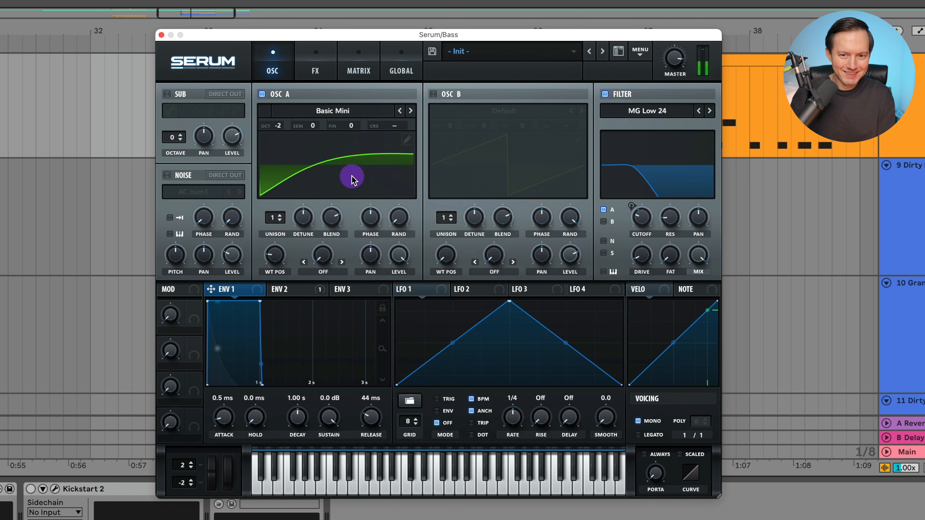
- Load the Analog wavetable SawRounded in Oscillator A and sweep its wavetable position between the rounded and sharp saw shapes
click(346, 111)
mouse_move(337, 131)
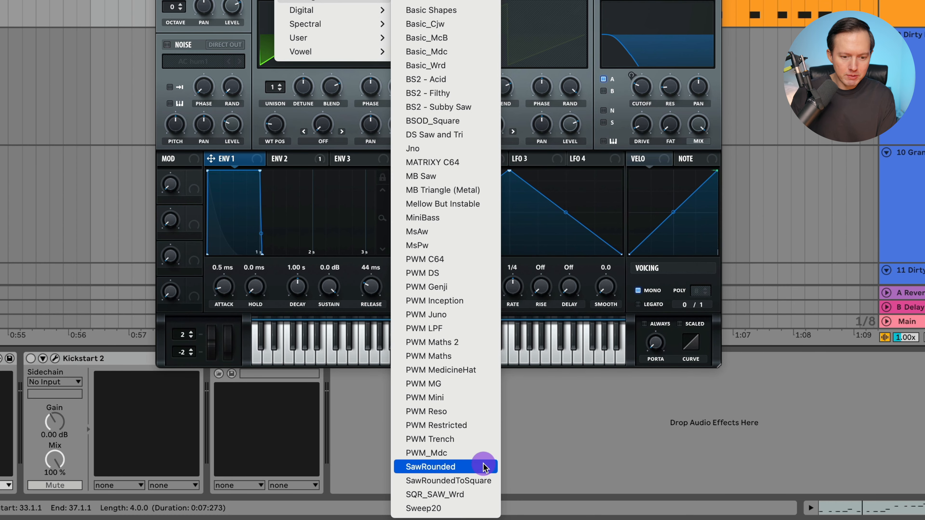
click(471, 462)
drag(275, 126, 285, 115)
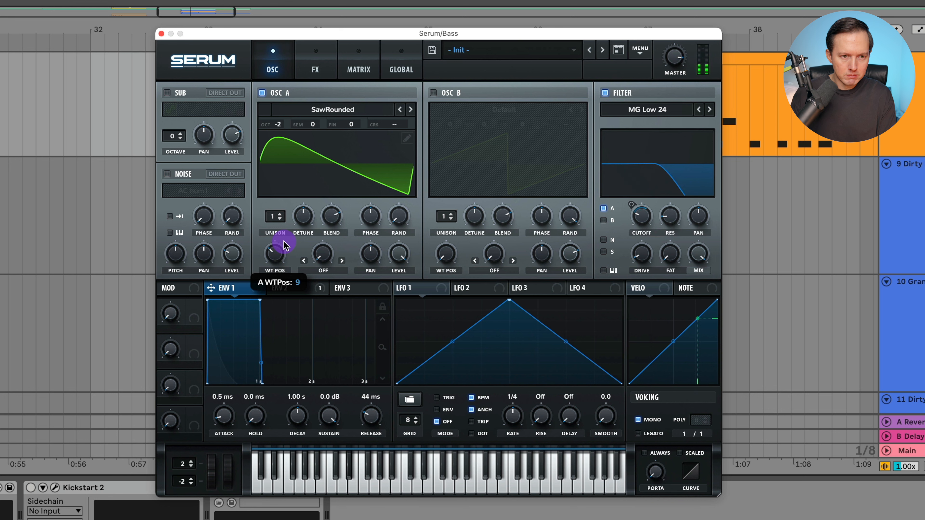
drag(285, 245, 275, 261)
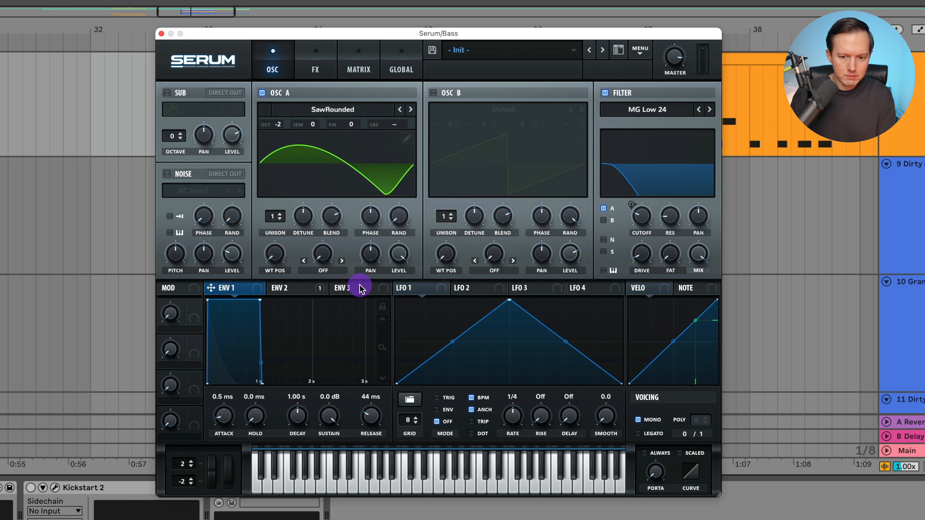
drag(272, 248, 304, 164)
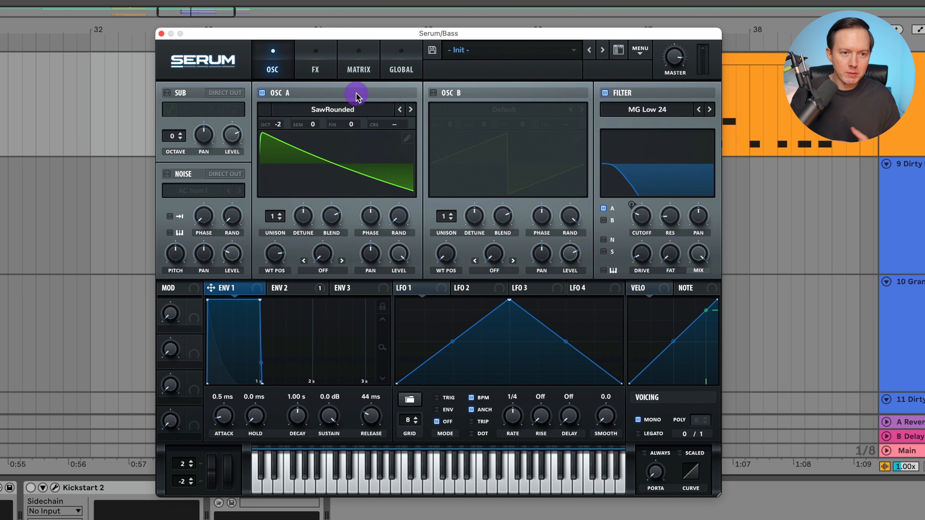
- Restore the Basic Mini wavetable at its starting position in Oscillator A and reset the fine tuning to 0
drag(355, 124, 362, 118)
click(336, 108)
click(335, 126)
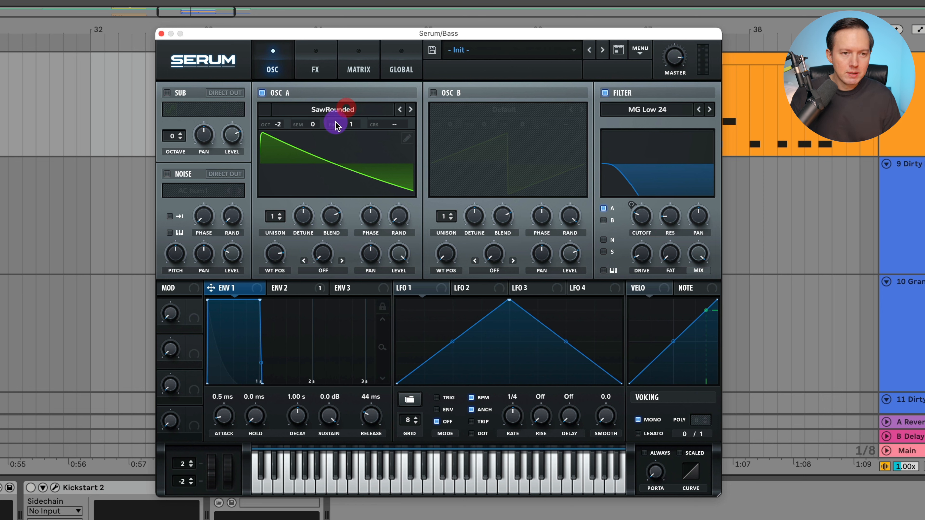
click(330, 109)
mouse_move(364, 125)
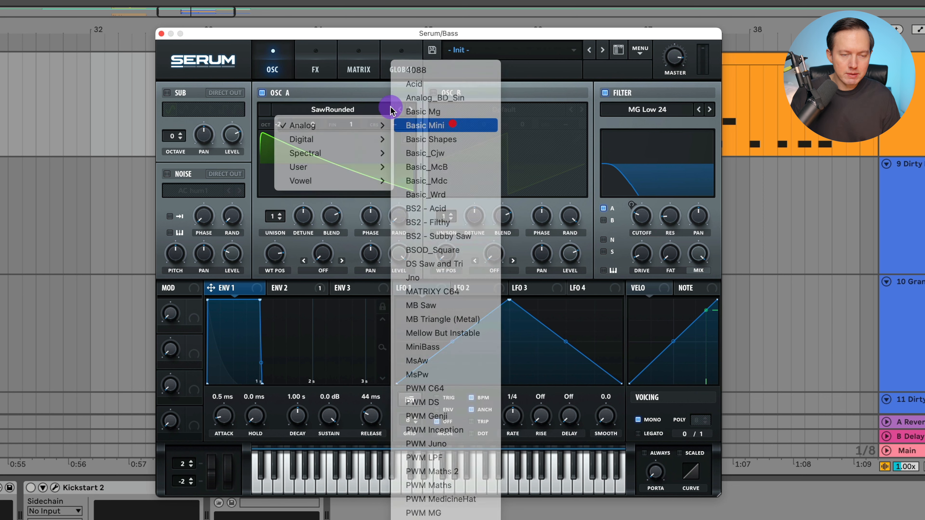
click(452, 125)
click(393, 109)
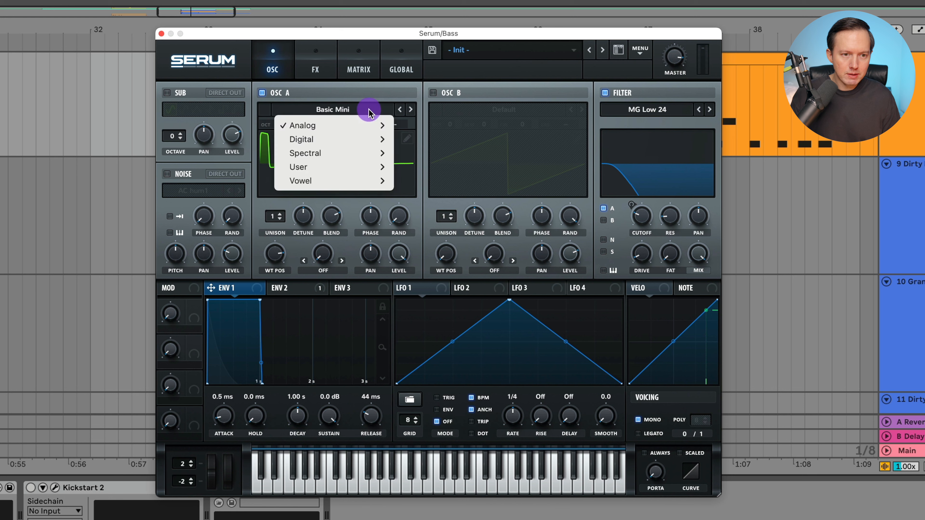
click(403, 93)
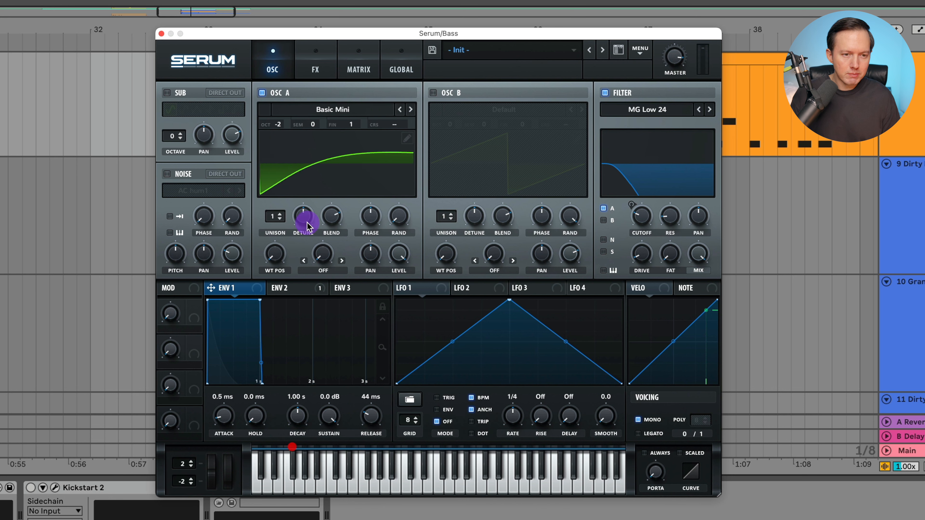
drag(350, 130, 351, 129)
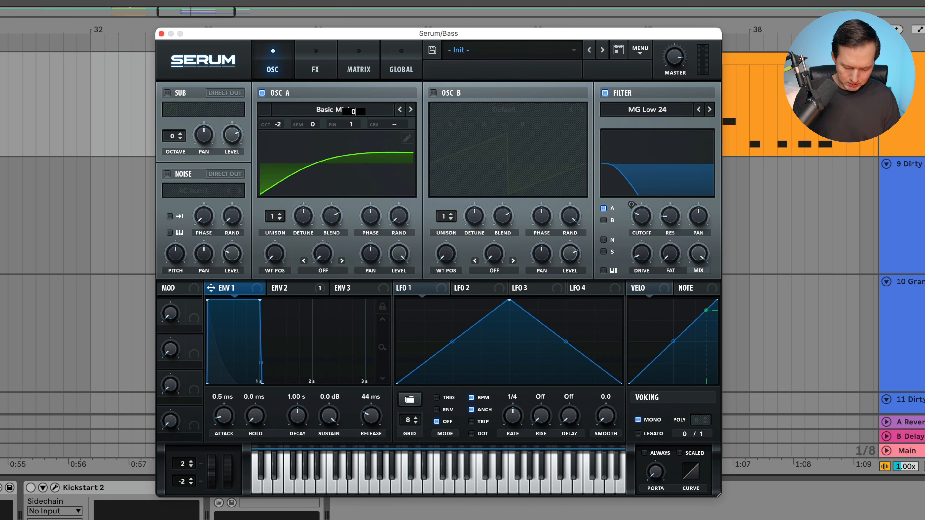
click(302, 289)
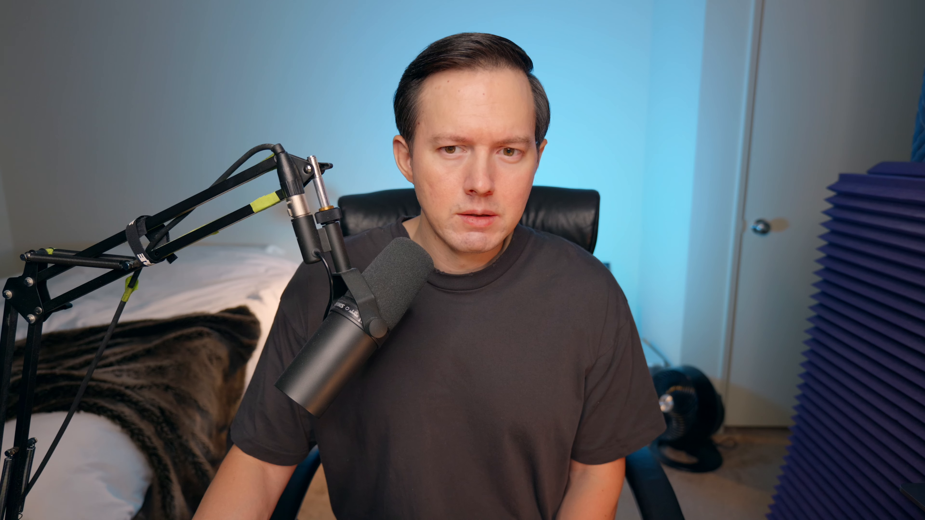